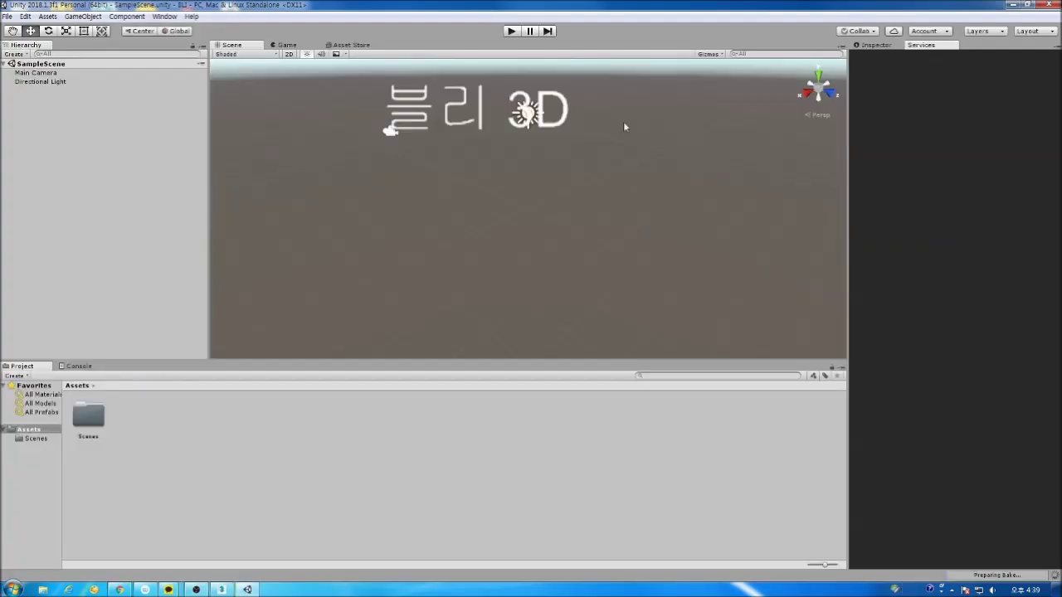
pyautogui.moveTo(503, 247)
pyautogui.mouseDown()
pyautogui.moveTo(526, 105)
pyautogui.moveTo(455, 196)
pyautogui.mouseUp()
pyautogui.moveTo(920, 220); pyautogui.dragTo(903, 244)
pyautogui.moveTo(468, 446); pyautogui.dragTo(347, 377)
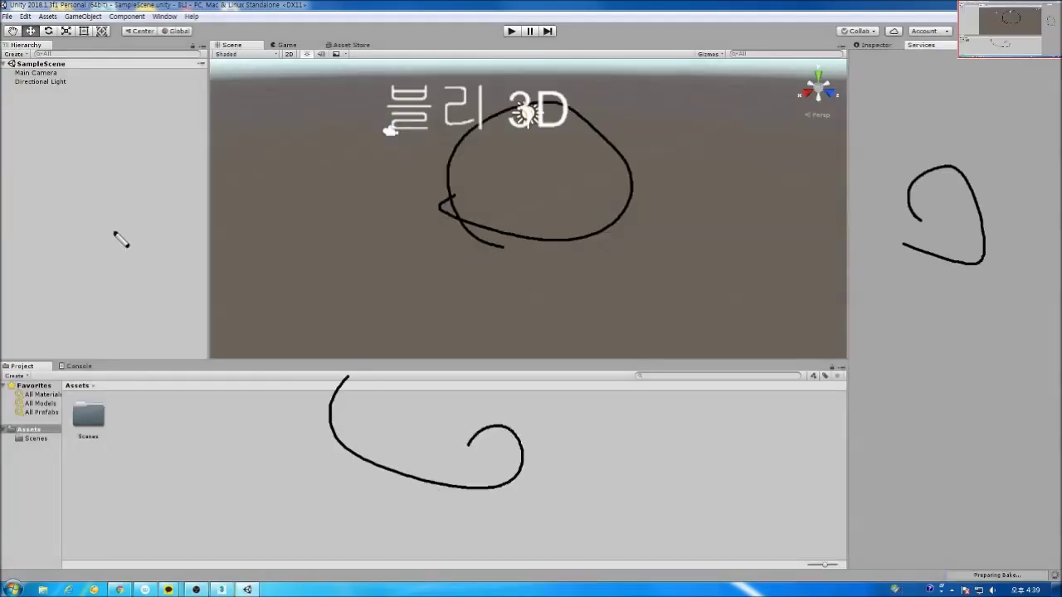
pyautogui.moveTo(49, 173); pyautogui.dragTo(69, 112)
pyautogui.moveTo(132, 113); pyautogui.dragTo(901, 156)
pyautogui.moveTo(858, 134); pyautogui.dragTo(906, 142)
pyautogui.moveTo(570, 156); pyautogui.dragTo(482, 193)
pyautogui.moveTo(177, 429); pyautogui.dragTo(171, 485)
pyautogui.moveTo(260, 459); pyautogui.dragTo(933, 421)
pyautogui.moveTo(913, 448); pyautogui.dragTo(940, 452)
pyautogui.moveTo(915, 320); pyautogui.dragTo(354, 296)
pyautogui.moveTo(353, 296); pyautogui.dragTo(941, 324)
pyautogui.press('Escape')
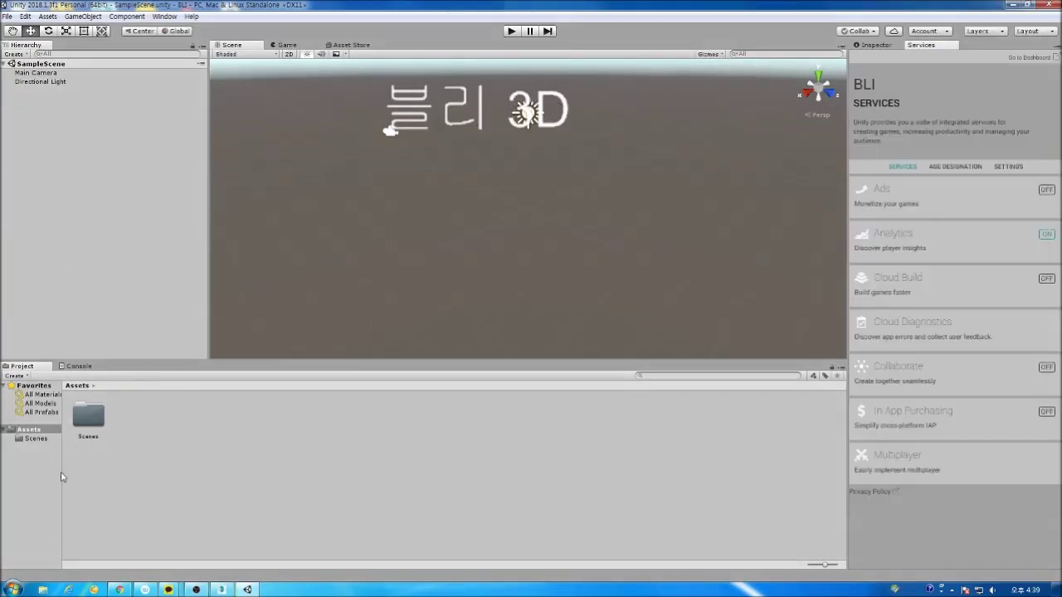
# Step: Widen the Project window's folder tree and open the Asset Store
pyautogui.moveTo(62, 475); pyautogui.dragTo(344, 469)
pyautogui.click(128, 16)
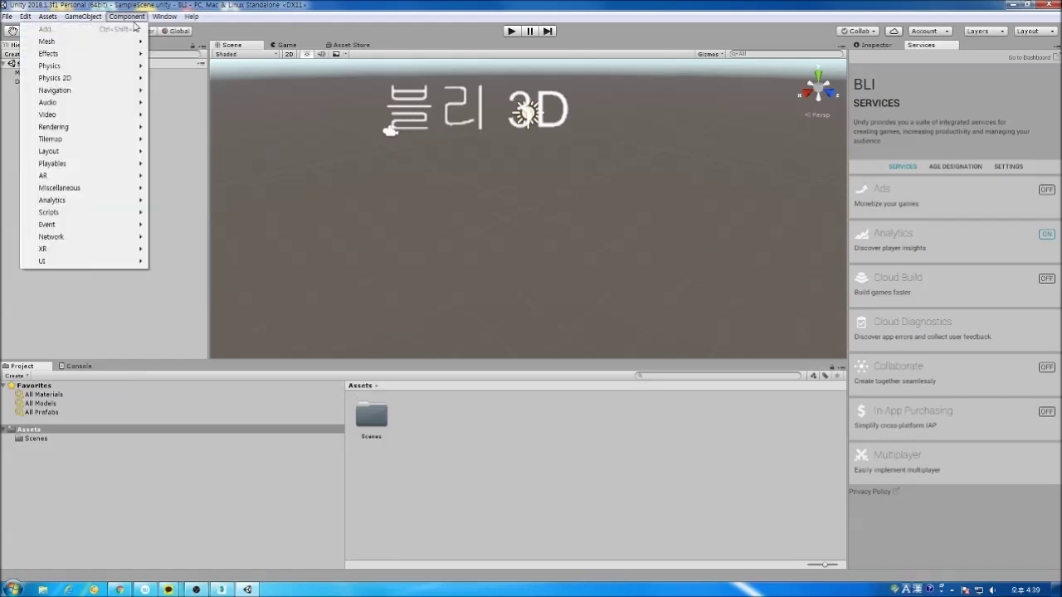
pyautogui.moveTo(170, 16)
pyautogui.moveTo(48, 15)
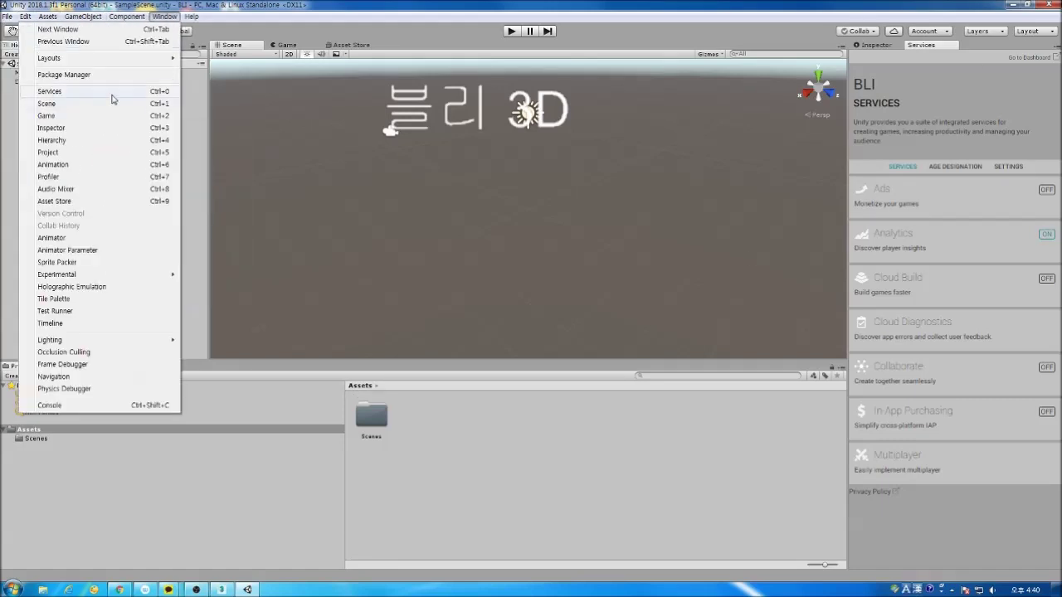
pyautogui.click(121, 202)
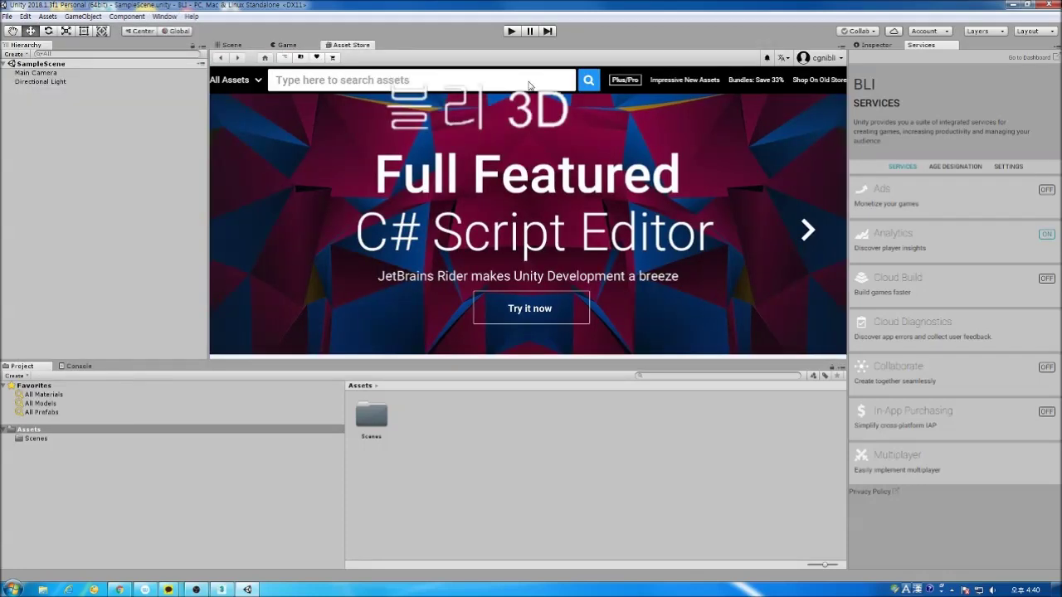
# Step: Search the Asset Store for "UNITY TOON" assets
pyautogui.click(529, 87)
pyautogui.write('TOON')
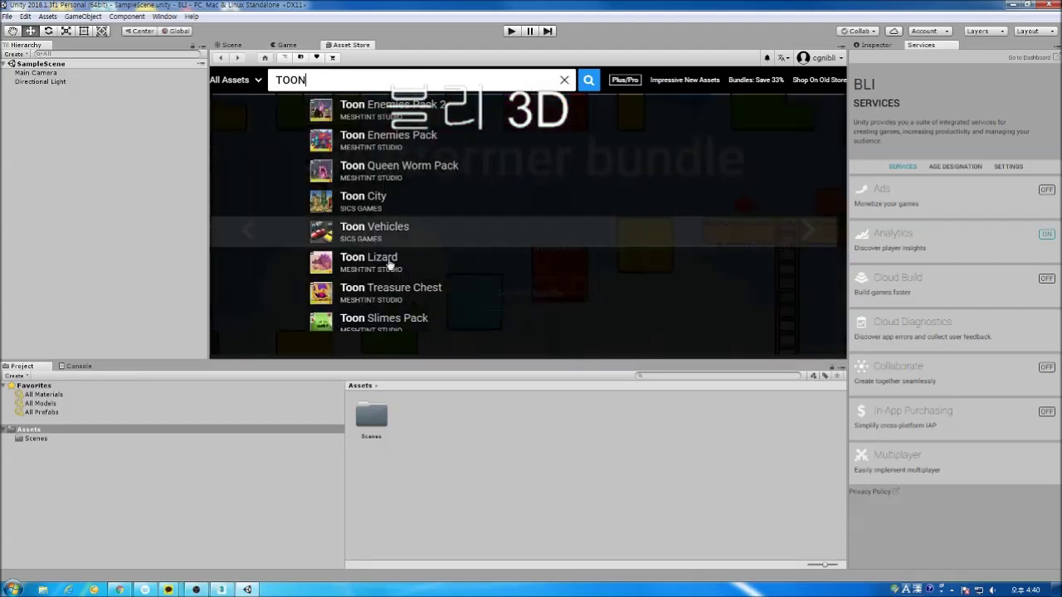
pyautogui.click(281, 82)
pyautogui.write('REA')
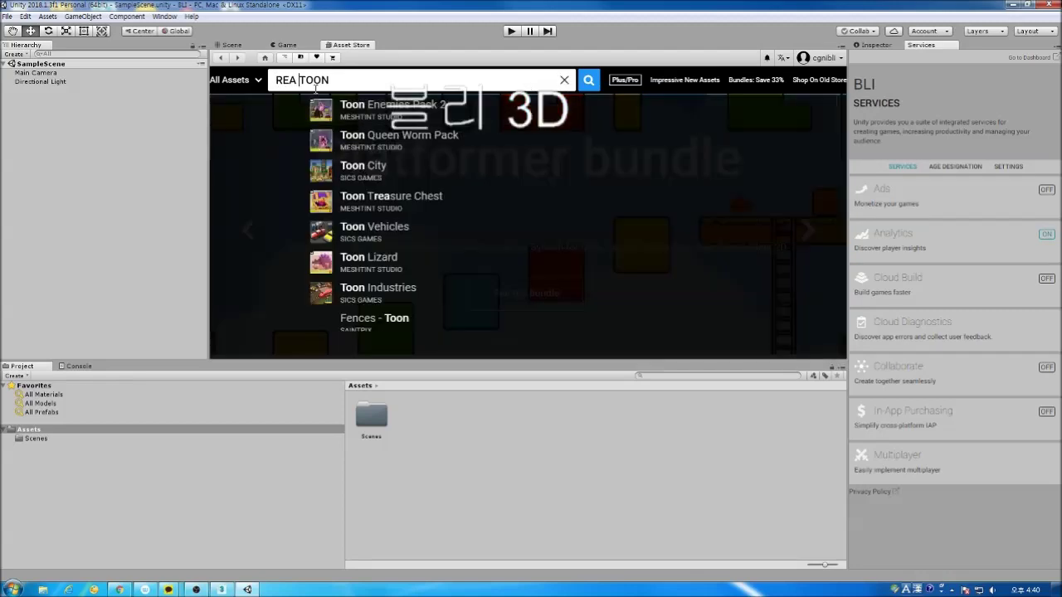
pyautogui.press('BackSpace')
pyautogui.press('BackSpace')
pyautogui.press('BackSpace')
pyautogui.write('UNITY')
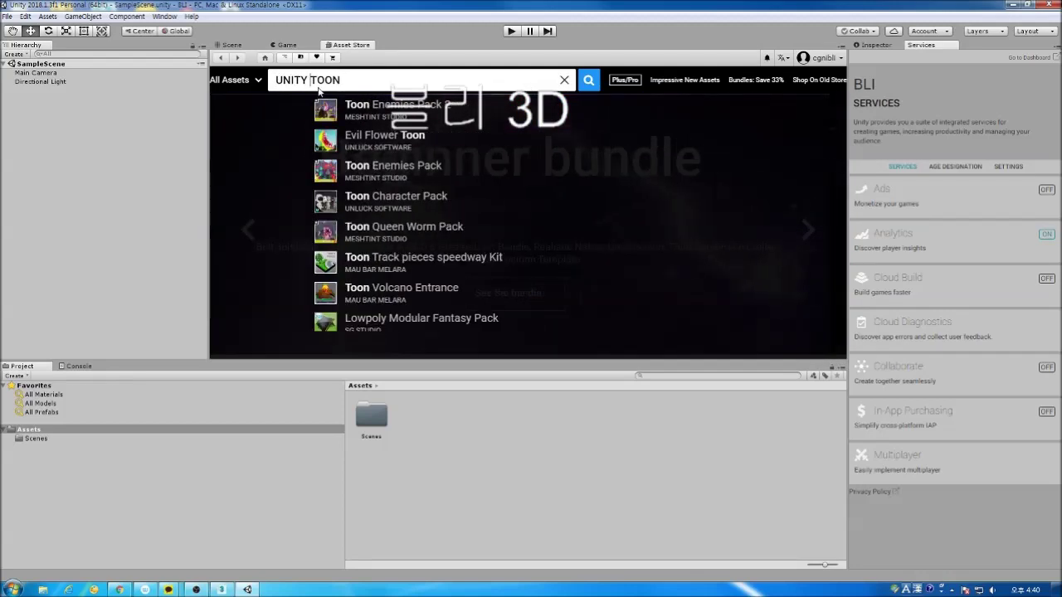
pyautogui.press('Return')
# Step: Browse the Asset Store search results for toon shaders and toon character packs, including RealToon
pyautogui.scroll(-3, 632, 253)
pyautogui.scroll(-6, 631, 253)
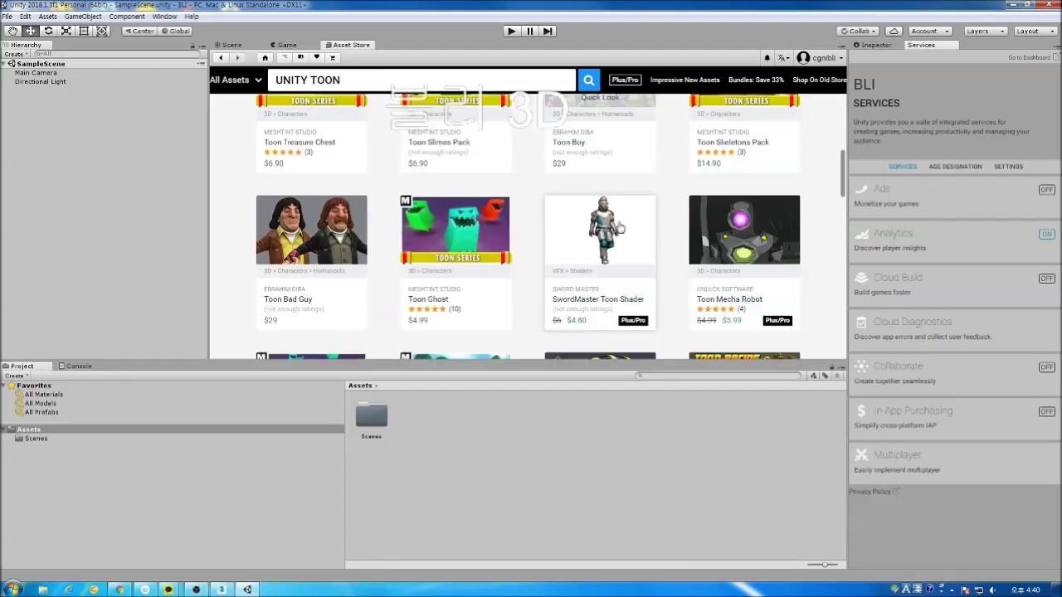
pyautogui.scroll(-3, 614, 245)
pyautogui.scroll(2, 530, 249)
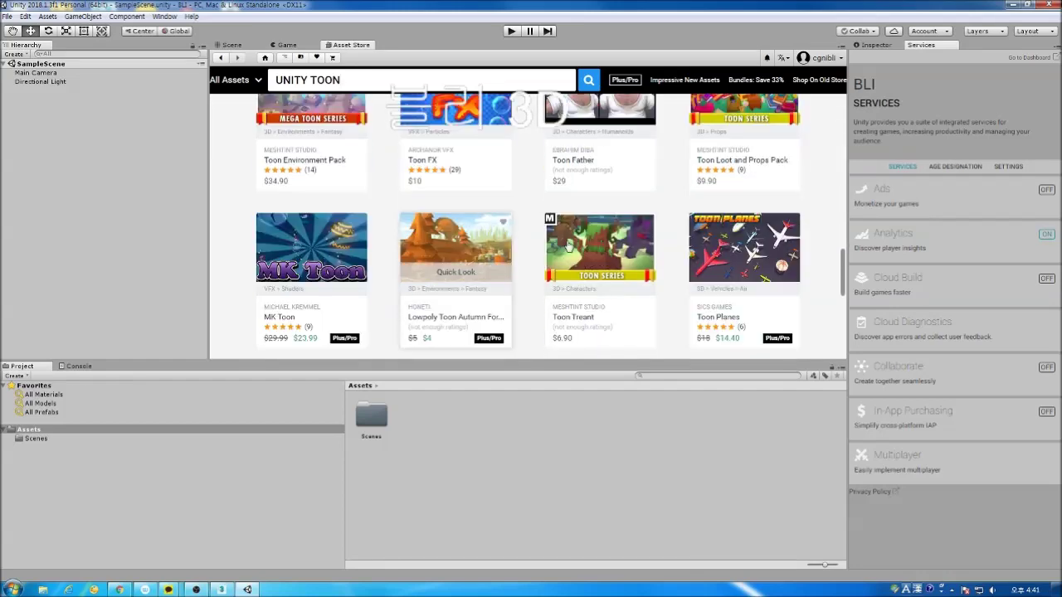
pyautogui.scroll(-5, 564, 274)
pyautogui.click(499, 306)
pyautogui.scroll(-12, 533, 276)
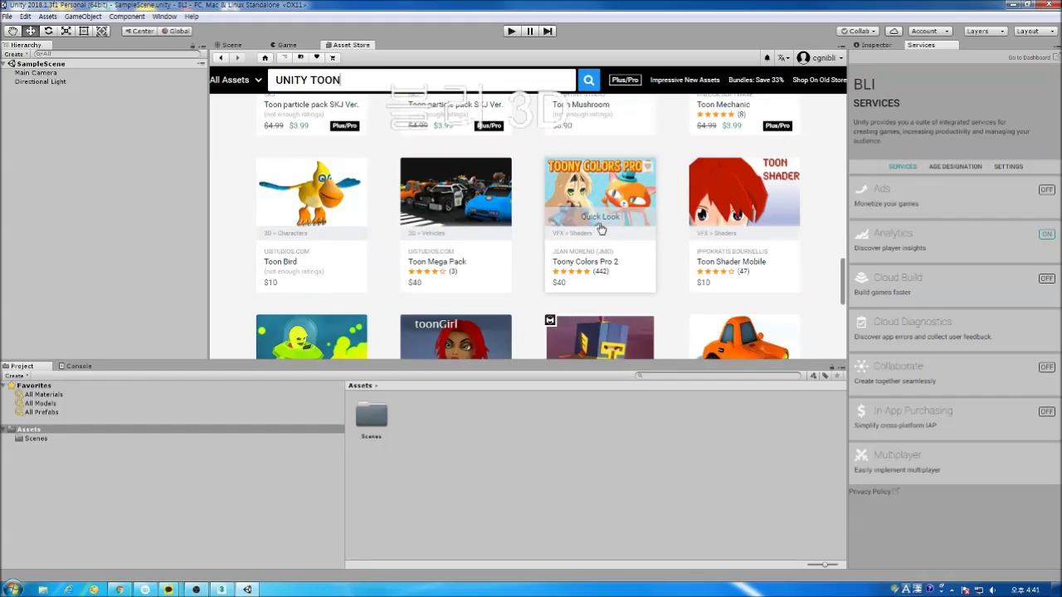
pyautogui.scroll(-10, 601, 229)
pyautogui.click(526, 305)
pyautogui.scroll(-3, 550, 228)
pyautogui.scroll(-10, 550, 228)
pyautogui.click(553, 306)
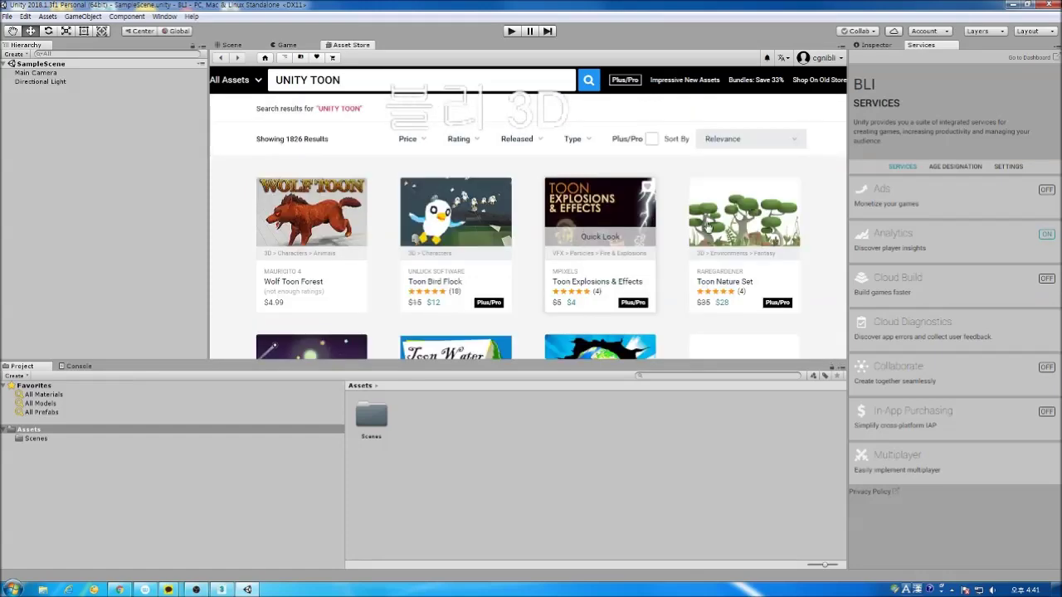
pyautogui.scroll(-3, 707, 224)
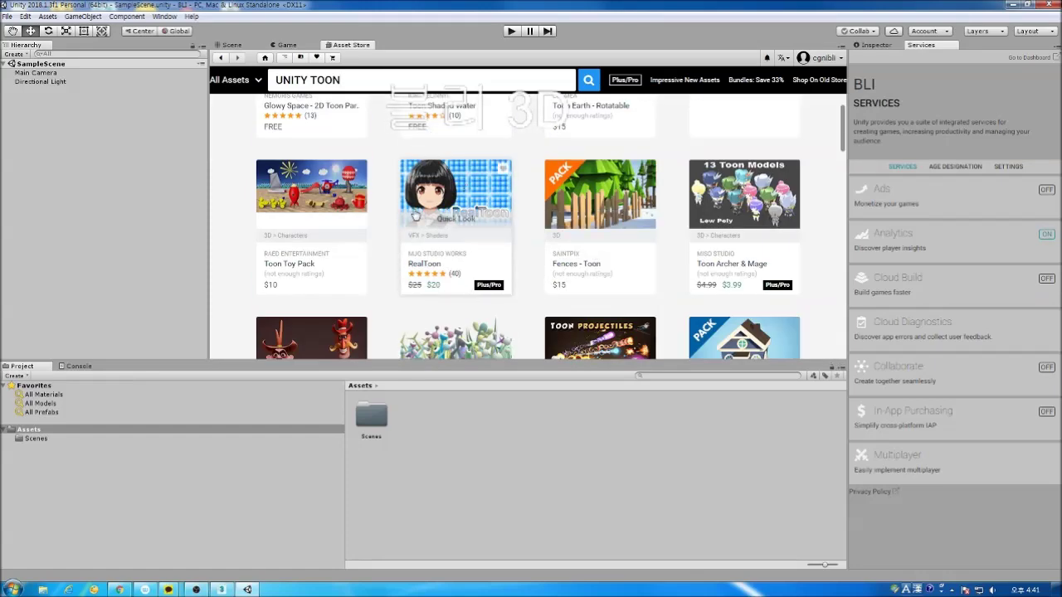
pyautogui.scroll(-10, 440, 276)
pyautogui.click(571, 306)
pyautogui.scroll(-10, 515, 219)
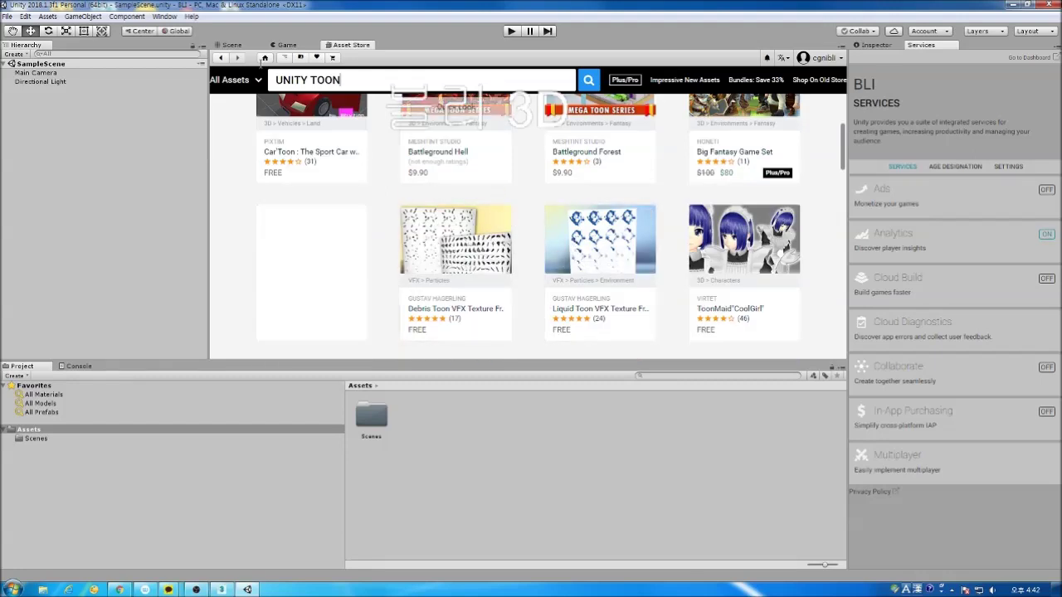
pyautogui.click(29, 429)
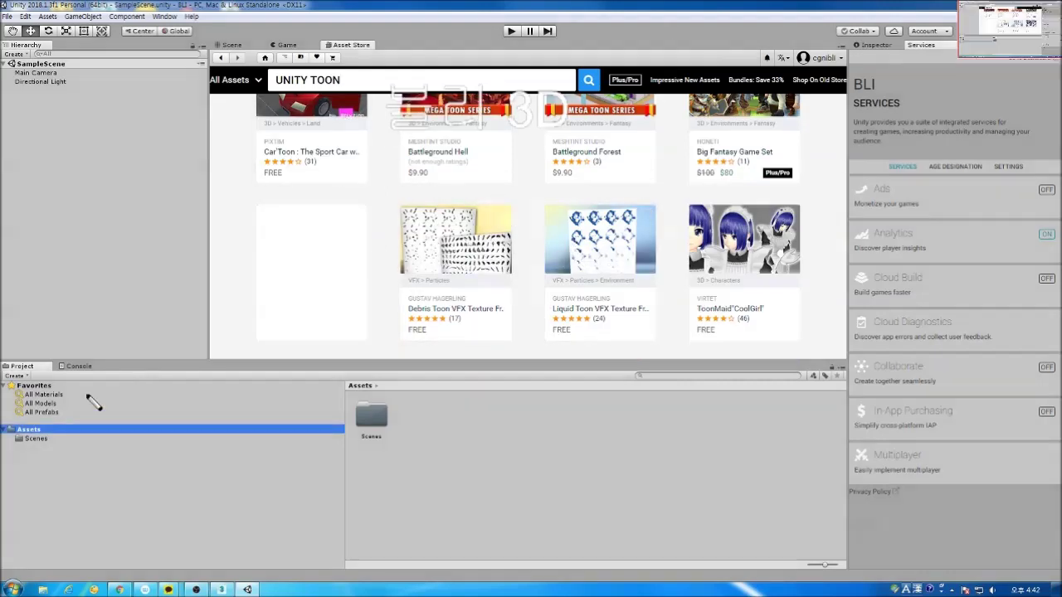
pyautogui.click(35, 438)
pyautogui.click(31, 430)
pyautogui.hotkey('ctrl', '2')
pyautogui.moveTo(92, 443); pyautogui.dragTo(91, 454)
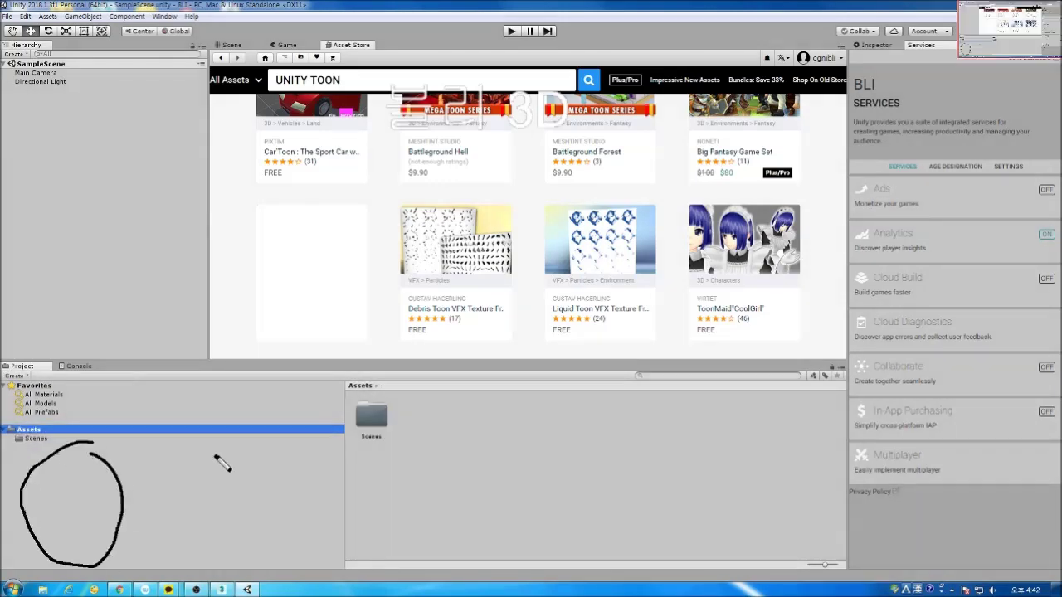
pyautogui.press('Escape')
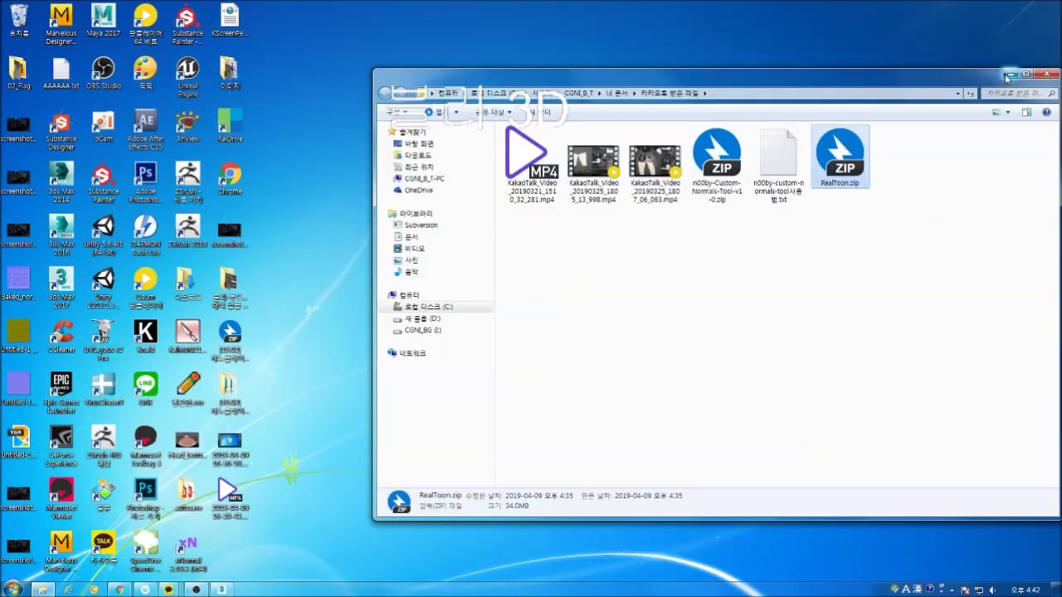
# Step: Extract RealToon.zip into a RealToon folder on the desktop and open that folder
pyautogui.click(1006, 76)
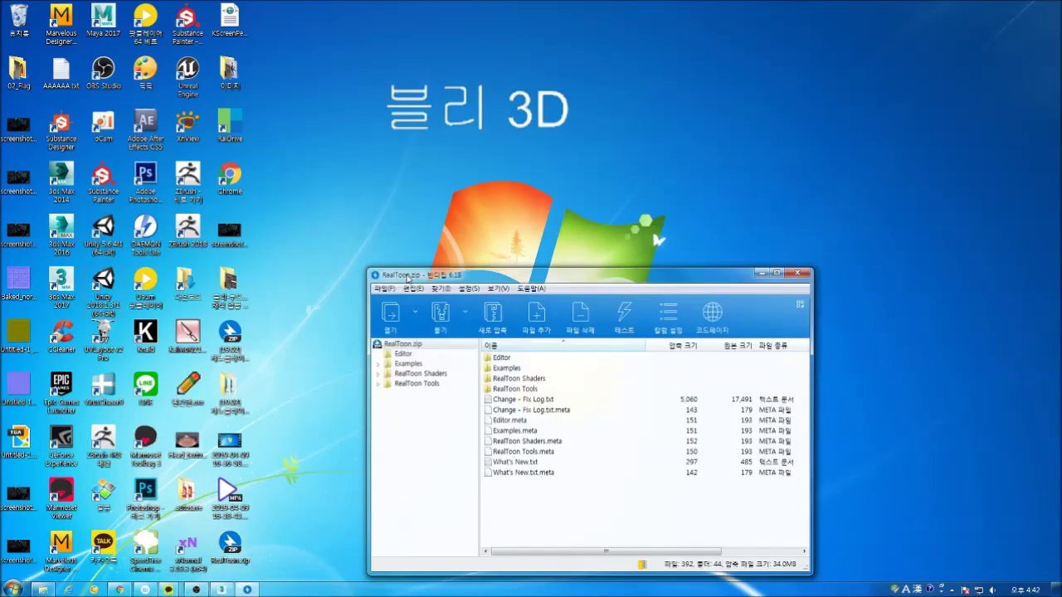
pyautogui.click(800, 271)
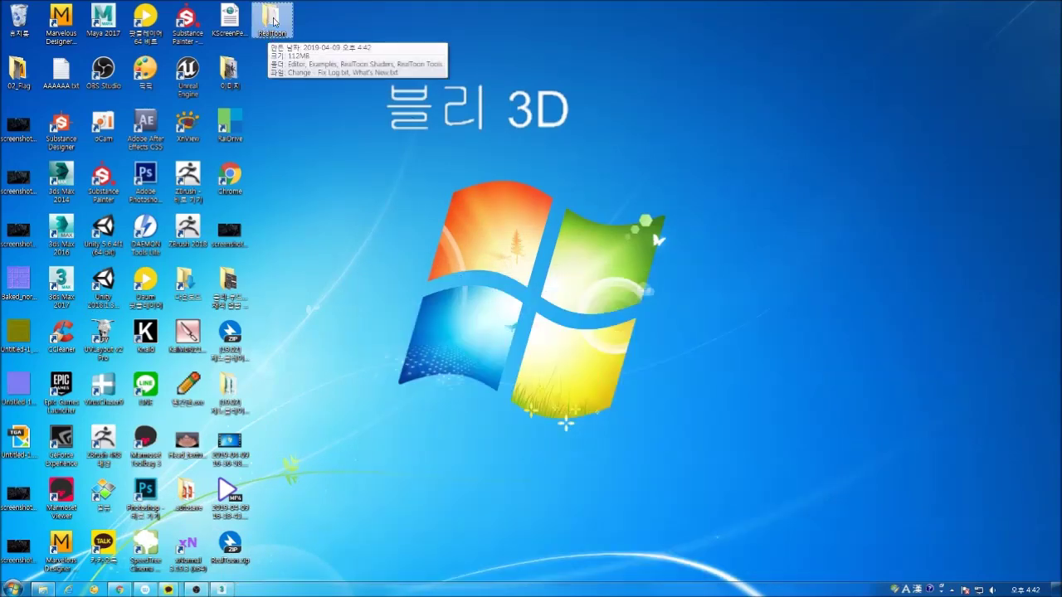
pyautogui.doubleClick(272, 18)
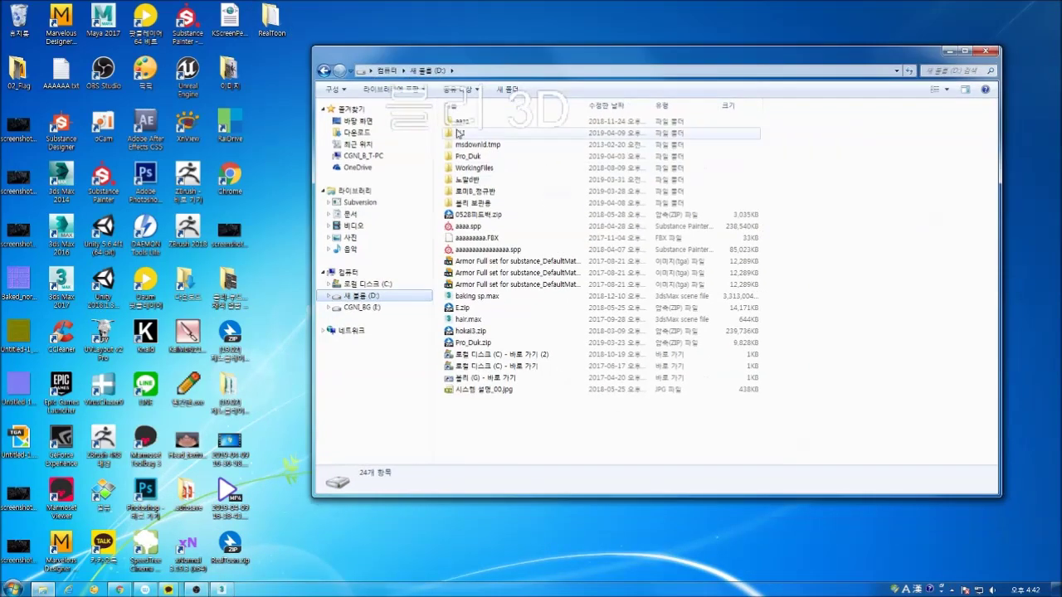
# Step: Paste the copied RealToon folder into the BLI project's Assets folder on drive D
pyautogui.click(461, 132)
pyautogui.doubleClick(468, 137)
pyautogui.doubleClick(467, 122)
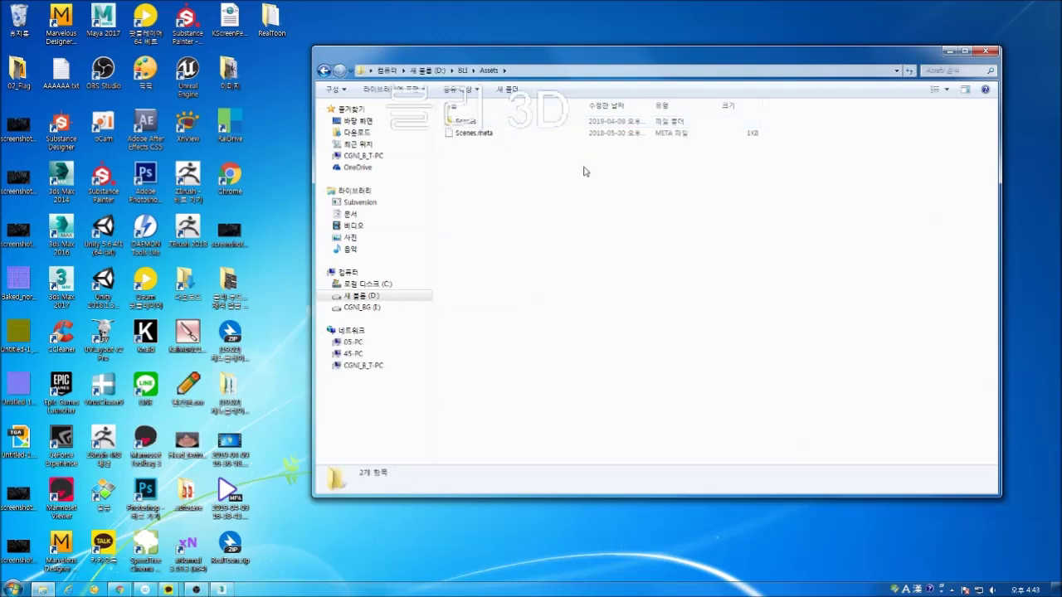
pyautogui.press('BackSpace')
pyautogui.doubleClick(484, 124)
pyautogui.press('BackSpace')
pyautogui.doubleClick(458, 147)
pyautogui.click(324, 71)
pyautogui.doubleClick(466, 122)
pyautogui.hotkey('ctrl', 'v')
# Step: Launch Unity 2018.1 again, open the BLI project and show its Scene view
pyautogui.click(508, 293)
pyautogui.doubleClick(103, 286)
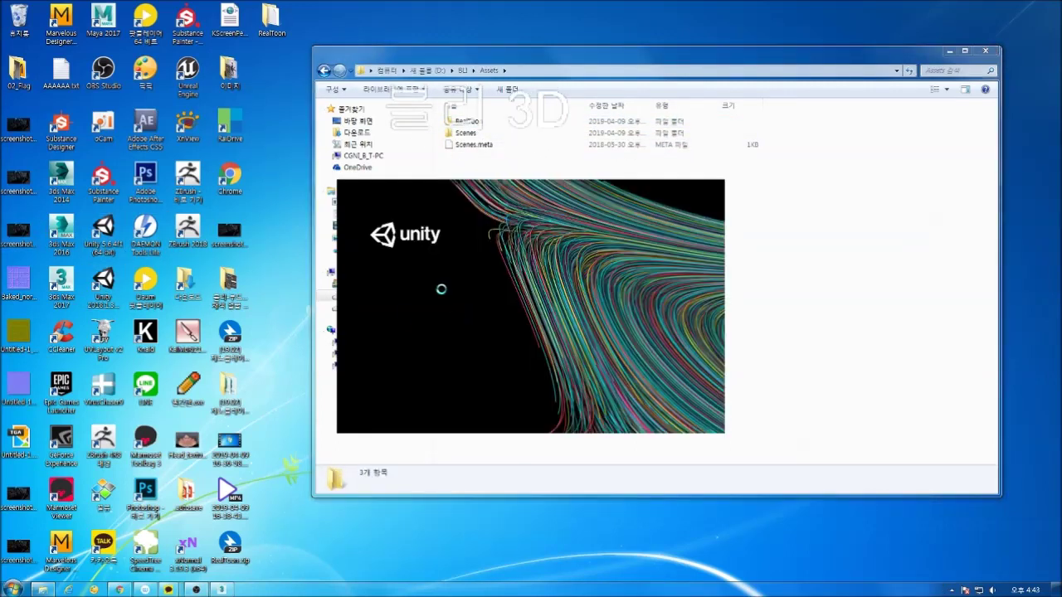
pyautogui.click(406, 236)
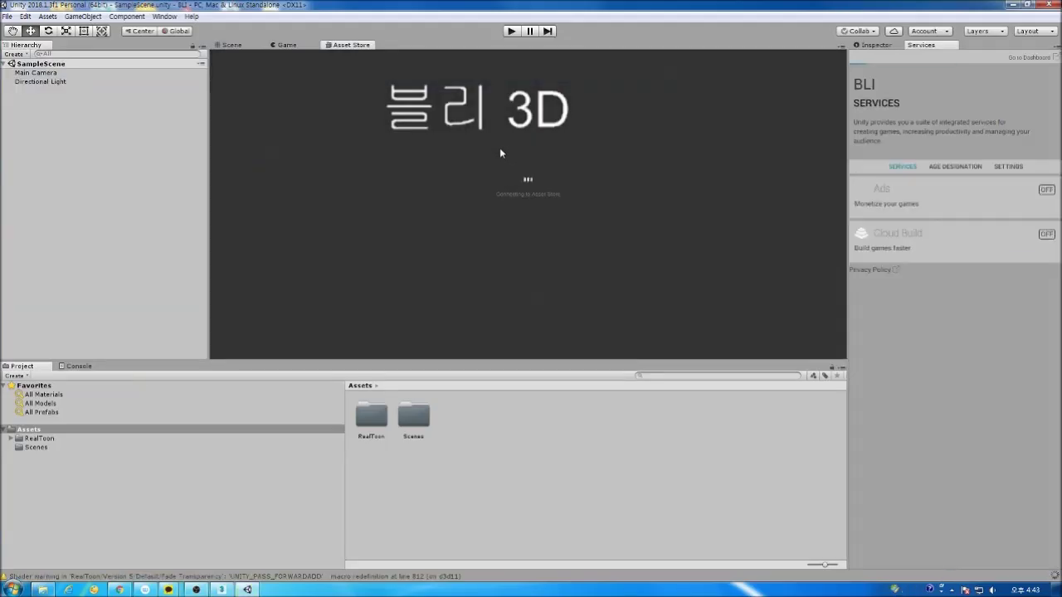
pyautogui.click(231, 45)
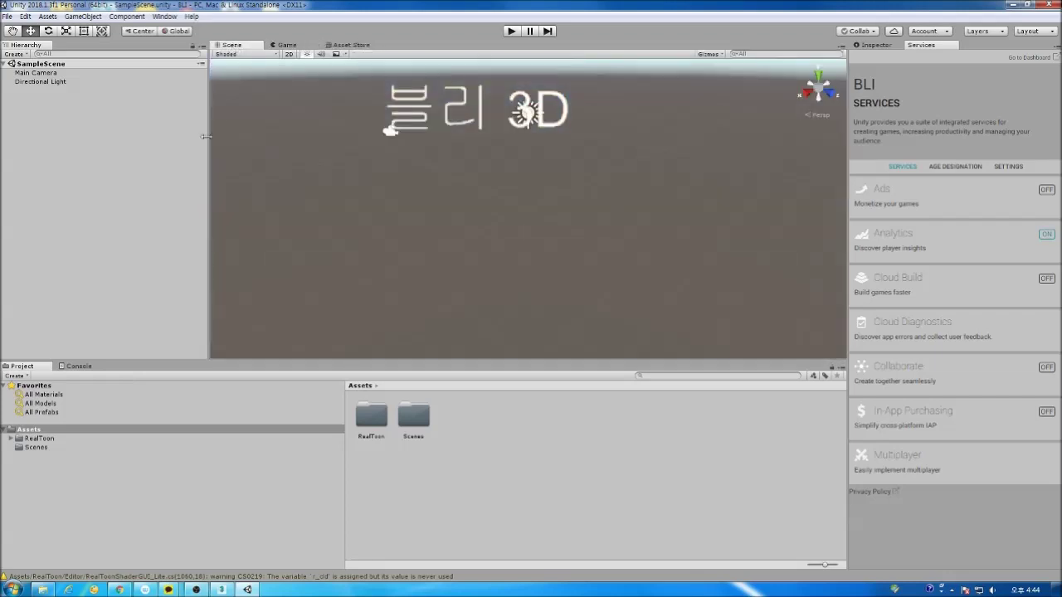
# Step: Widen the Hierarchy and expand the RealToon folder in the project assets
pyautogui.moveTo(208, 120); pyautogui.dragTo(311, 133)
pyautogui.doubleClick(42, 439)
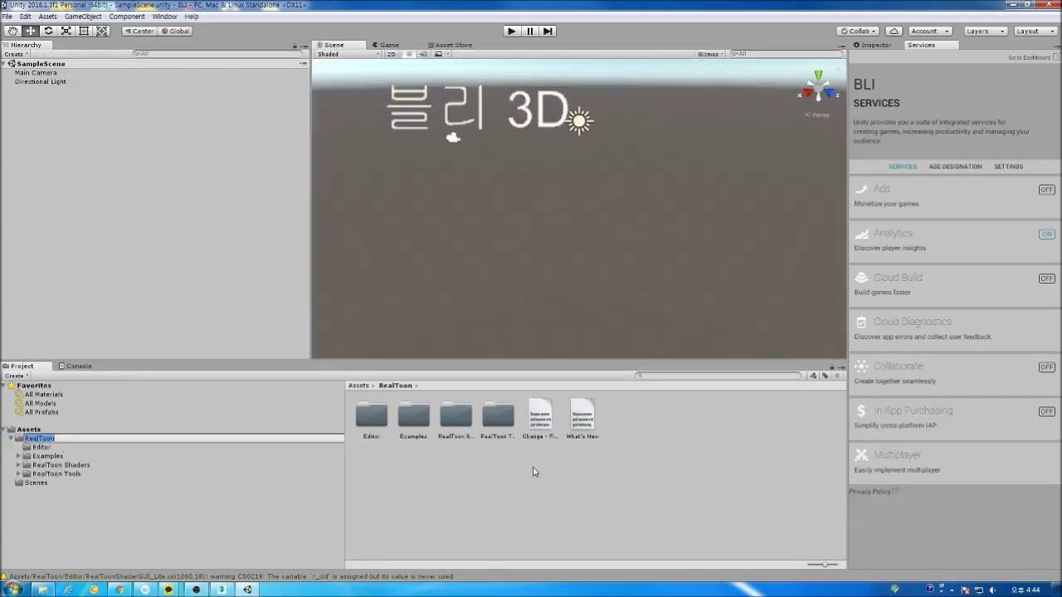
pyautogui.hotkey('ctrl', '2')
pyautogui.moveTo(659, 327)
pyautogui.mouseDown()
pyautogui.moveTo(245, 361)
pyautogui.moveTo(637, 279)
pyautogui.mouseUp()
pyautogui.press('Escape')
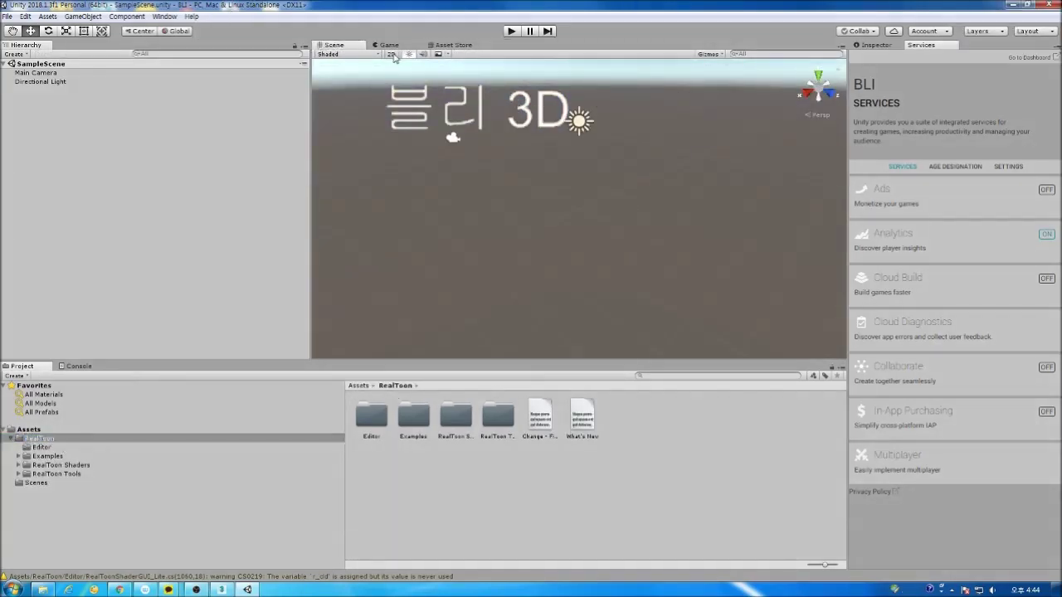
# Step: Turn off the Scene view's lighting and skybox and keep it in 3D perspective
pyautogui.click(393, 55)
pyautogui.click(414, 55)
pyautogui.click(448, 55)
pyautogui.click(456, 67)
pyautogui.click(456, 67)
pyautogui.click(456, 67)
pyautogui.middleClick(638, 155)
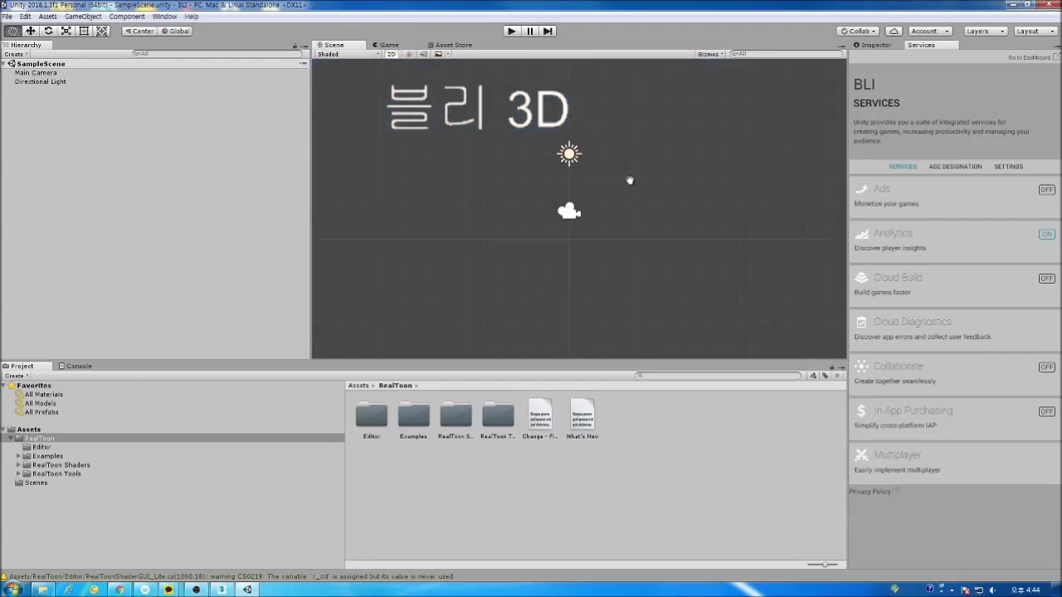
pyautogui.press('2')
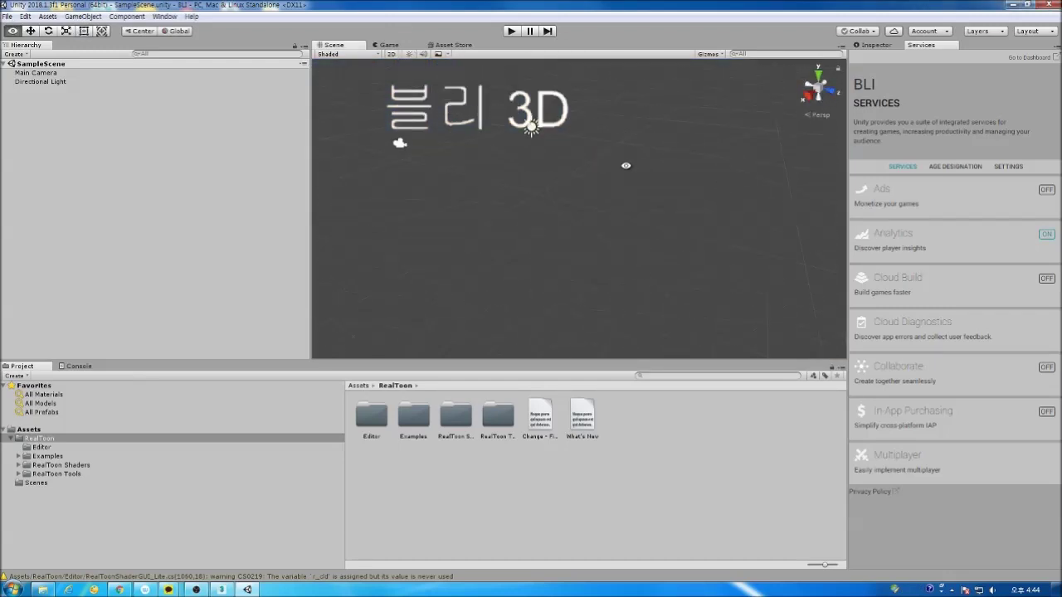
pyautogui.rightClick(43, 442)
pyautogui.moveTo(127, 203)
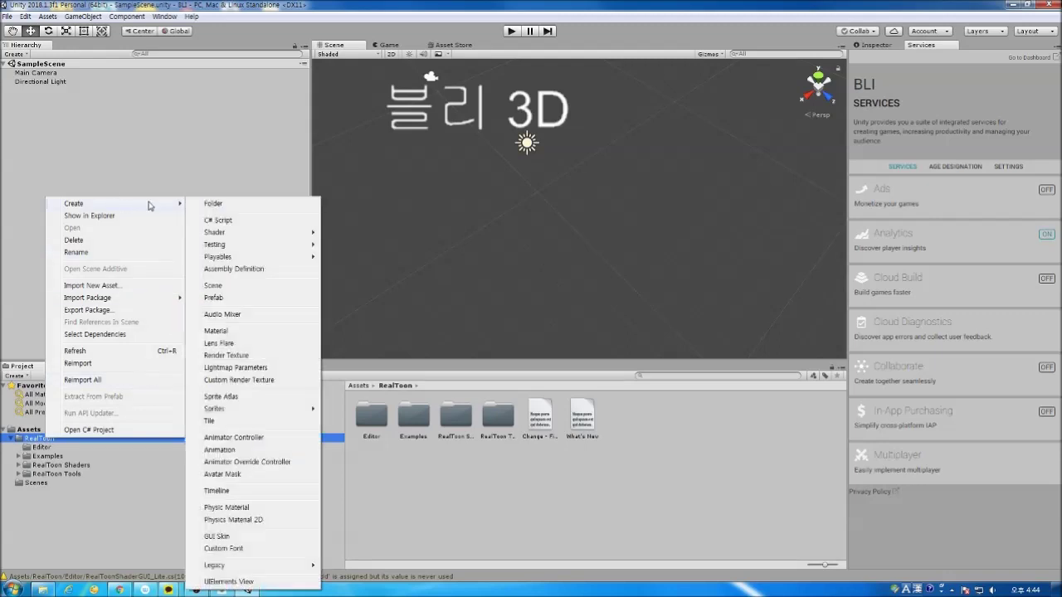
pyautogui.click(252, 204)
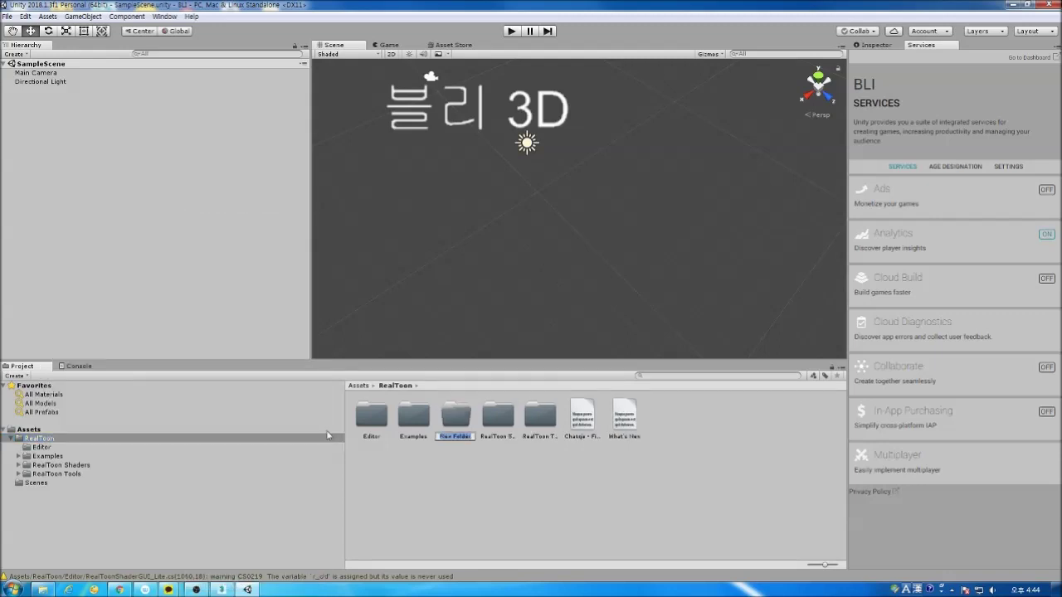
# Step: Create a folder named CHARACTER directly under Assets and open it
pyautogui.rightClick(33, 430)
pyautogui.moveTo(104, 197)
pyautogui.click(249, 194)
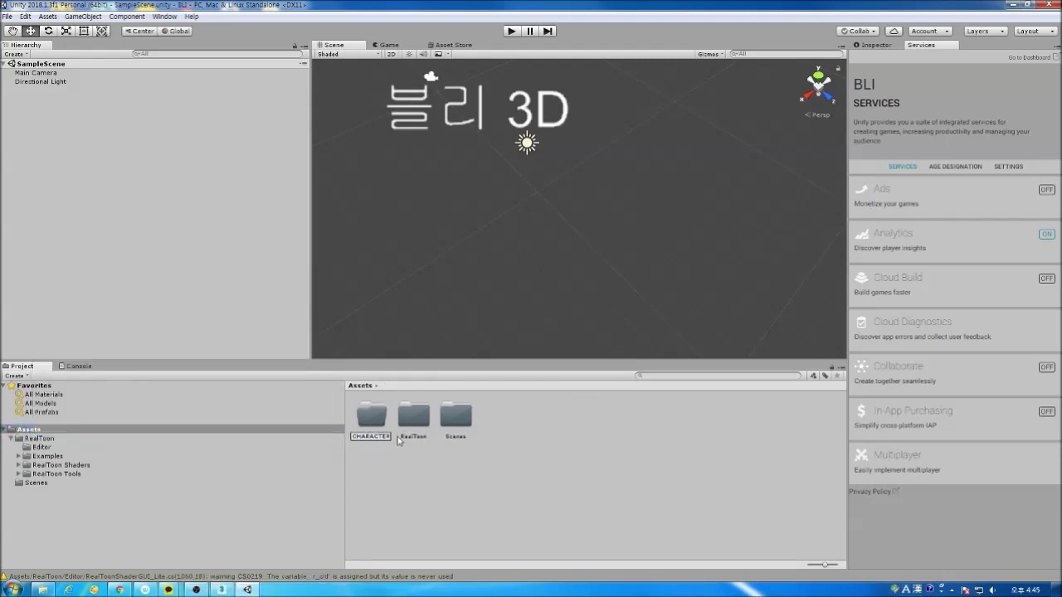
pyautogui.press('Return')
pyautogui.click(32, 438)
pyautogui.rightClick(453, 406)
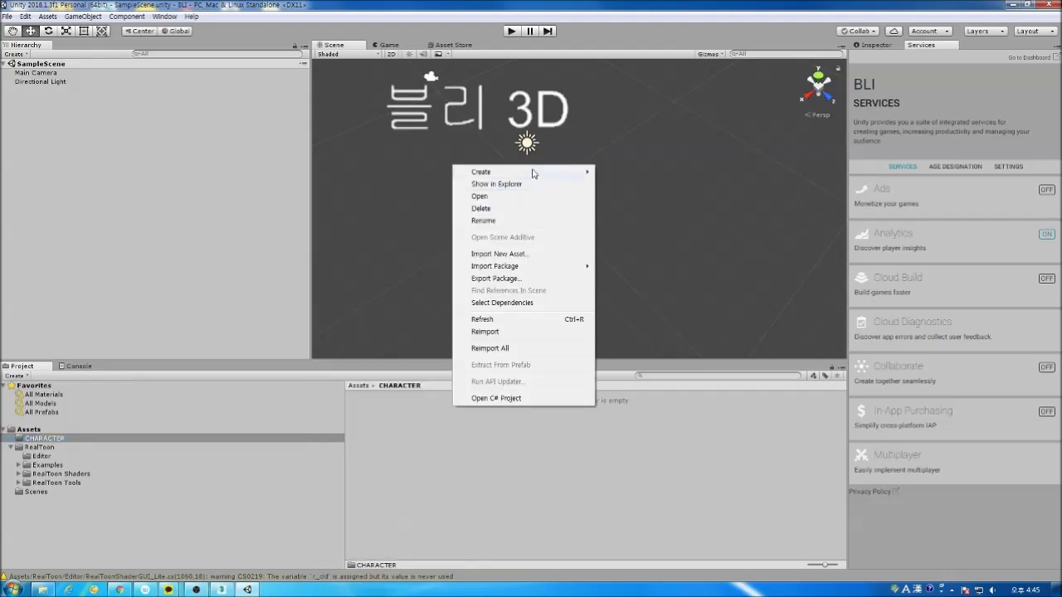
pyautogui.press('Escape')
# Step: Save the scene as 20190409 in the project's Assets folder
pyautogui.click(11, 15)
pyautogui.click(37, 72)
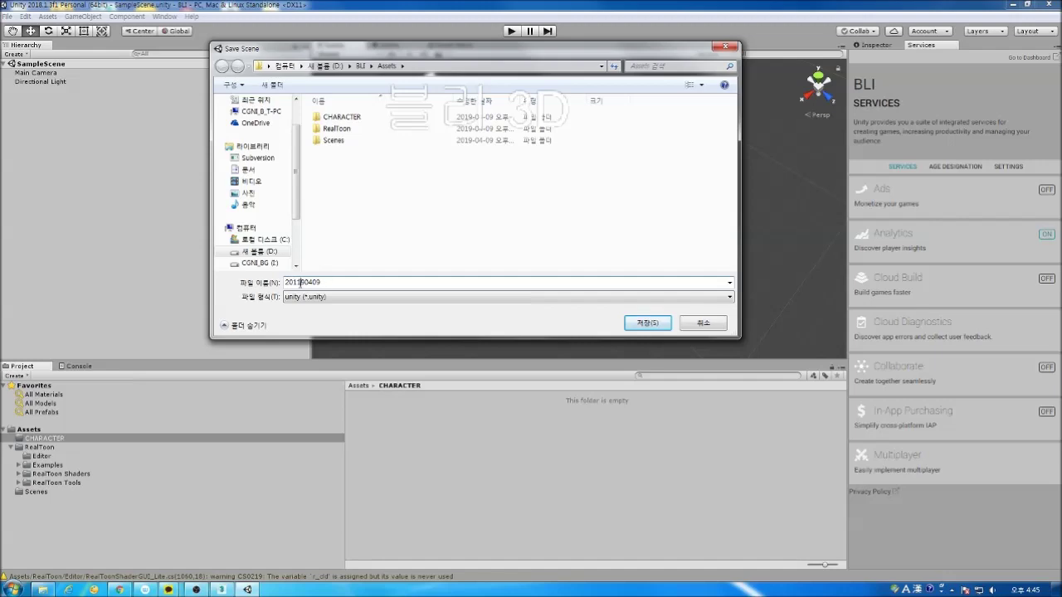
pyautogui.click(649, 323)
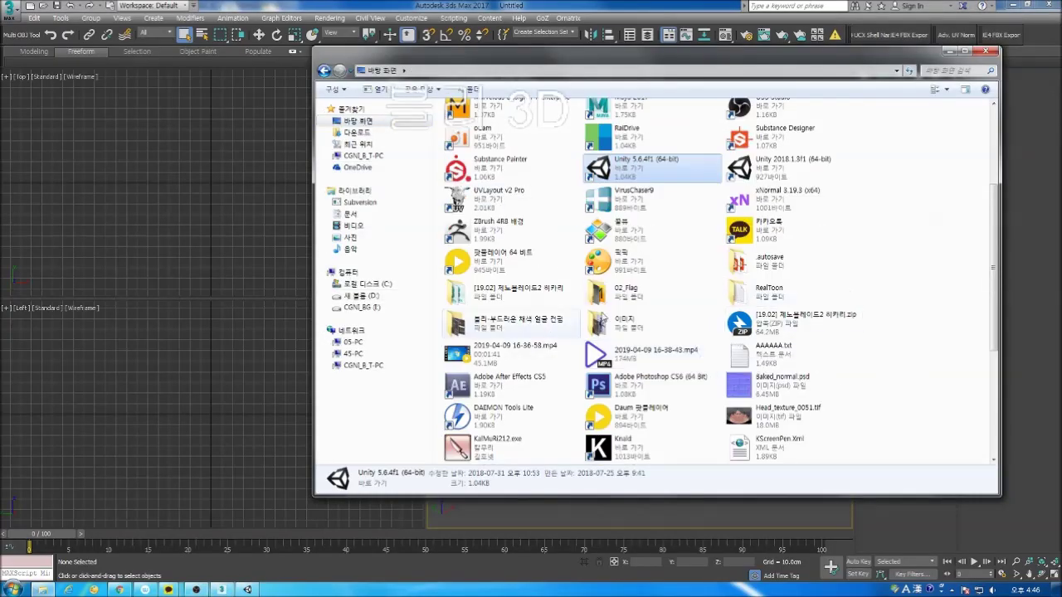
# Step: Open the model file from the "[19.02] 제노블레이드2 히카리" desktop folder in 3ds Max, discarding the current scene's changes
pyautogui.doubleClick(516, 293)
pyautogui.click(478, 171)
pyautogui.click(599, 107)
pyautogui.moveTo(472, 122); pyautogui.dragTo(193, 290)
pyautogui.click(224, 301)
pyautogui.click(538, 315)
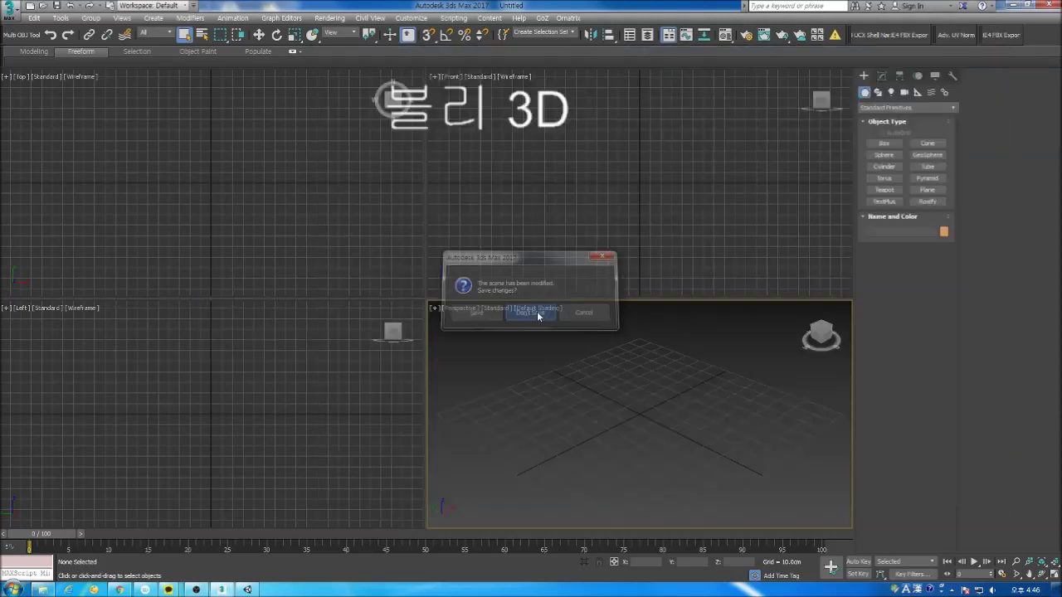
# Step: Finish loading the model file and examine the character's shading and mesh with edged faces switched on and off
pyautogui.click(614, 390)
pyautogui.click(496, 325)
pyautogui.moveTo(380, 329); pyautogui.dragTo(582, 298, button='middle')
pyautogui.moveTo(467, 439); pyautogui.dragTo(94, 138)
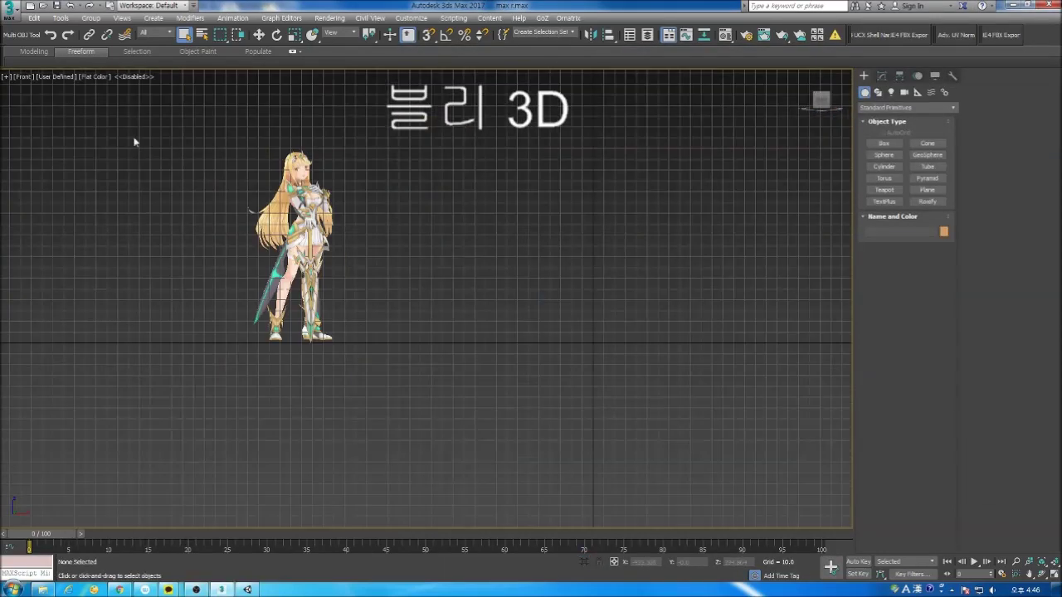
pyautogui.click(9, 12)
pyautogui.click(309, 228)
pyautogui.moveTo(315, 215)
pyautogui.keyDown('alt'); pyautogui.mouseDown(button='middle')
pyautogui.moveTo(337, 230)
pyautogui.moveTo(560, 214)
pyautogui.moveTo(459, 203)
pyautogui.moveTo(490, 199)
pyautogui.moveTo(498, 241)
pyautogui.moveTo(288, 181)
pyautogui.moveTo(335, 207)
pyautogui.mouseUp(button='middle'); pyautogui.keyUp('alt')
pyautogui.press('F4')
pyautogui.scroll(6, 327, 181)
pyautogui.scroll(-5, 282, 216)
pyautogui.click(528, 251)
pyautogui.press('F4')
pyautogui.scroll(5, 462, 228)
pyautogui.scroll(-5, 335, 207)
# Step: Add an XForm modifier to the whole character mesh and collapse its stack to an Editable Poly
pyautogui.moveTo(429, 372); pyautogui.dragTo(208, 100)
pyautogui.click(881, 76)
pyautogui.click(954, 109)
pyautogui.click(887, 564)
pyautogui.rightClick(909, 193)
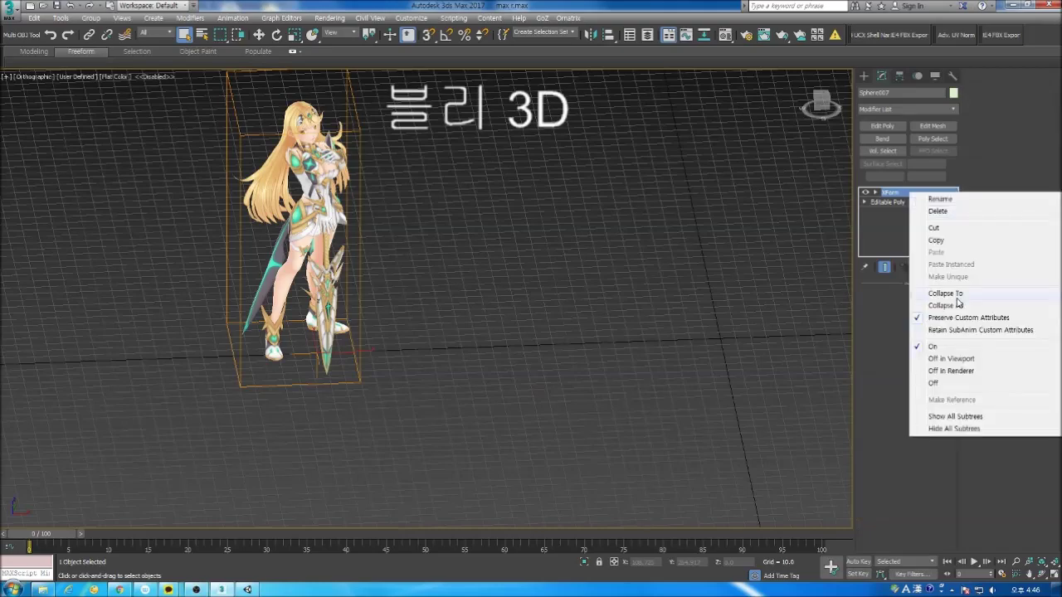
pyautogui.click(958, 304)
# Step: Move the character mesh to the world origin at X 0, Y 0, Z 0 and keep it selected
pyautogui.moveTo(365, 208); pyautogui.dragTo(492, 204, button='middle')
pyautogui.press('w')
pyautogui.rightClick(665, 562)
pyautogui.moveTo(664, 274); pyautogui.dragTo(348, 240, button='middle')
pyautogui.keyDown('alt'); pyautogui.moveTo(399, 241); pyautogui.dragTo(531, 265, button='middle'); pyautogui.keyUp('alt')
pyautogui.moveTo(563, 403); pyautogui.dragTo(299, 78)
# Step: Start exporting the model and create a folder named CHARACTER on the desktop as the destination
pyautogui.click(11, 12)
pyautogui.click(42, 180)
pyautogui.click(29, 103)
pyautogui.rightClick(209, 222)
pyautogui.click(249, 363)
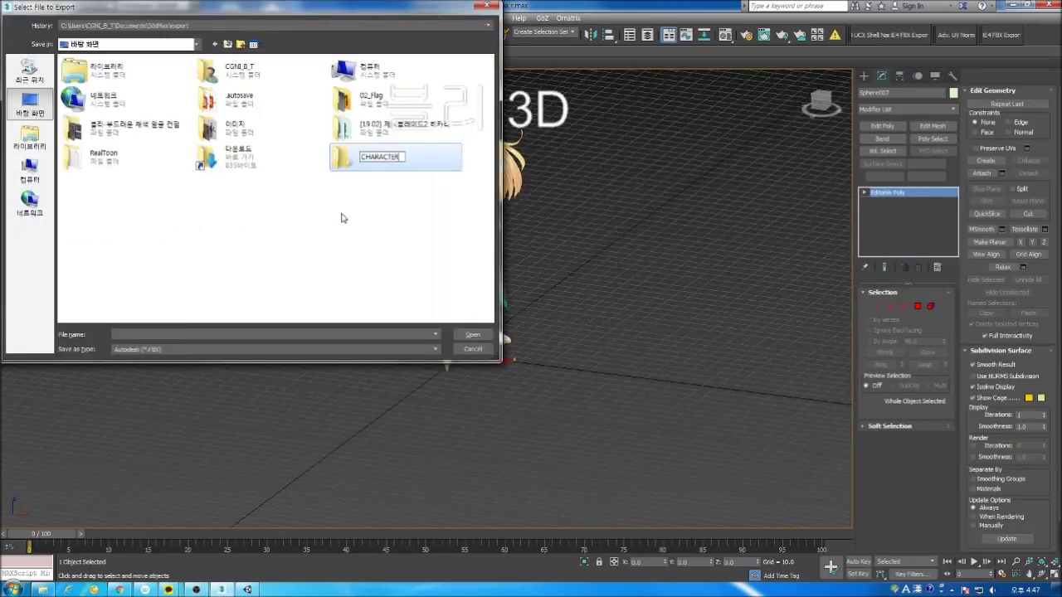
pyautogui.press('Return')
# Step: Export the model as CHAR in FBX format into the CHARACTER folder using the shown export options
pyautogui.click(212, 349)
pyautogui.click(194, 434)
pyautogui.click(474, 336)
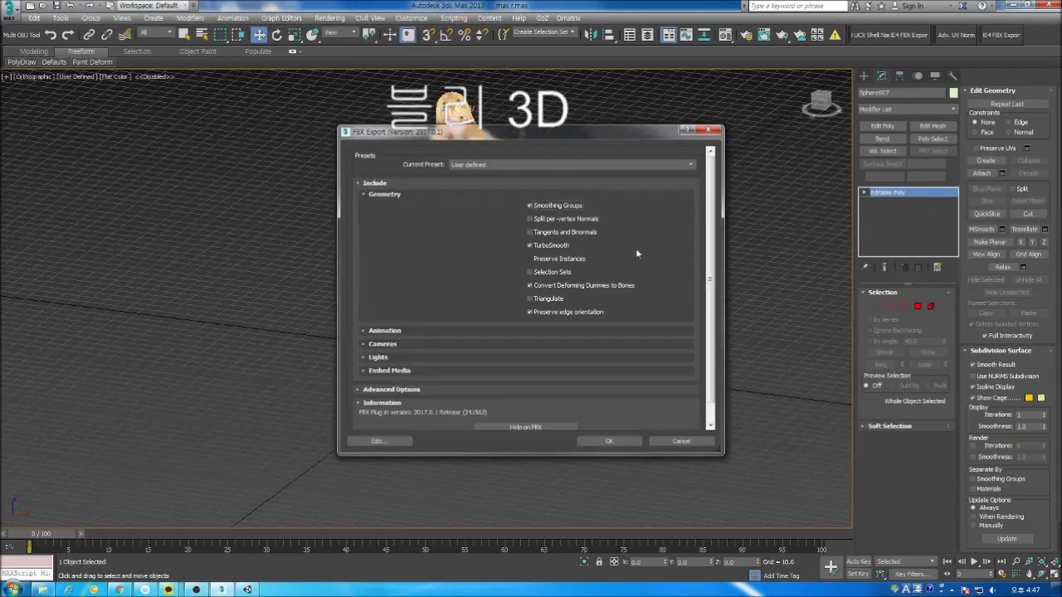
pyautogui.click(594, 442)
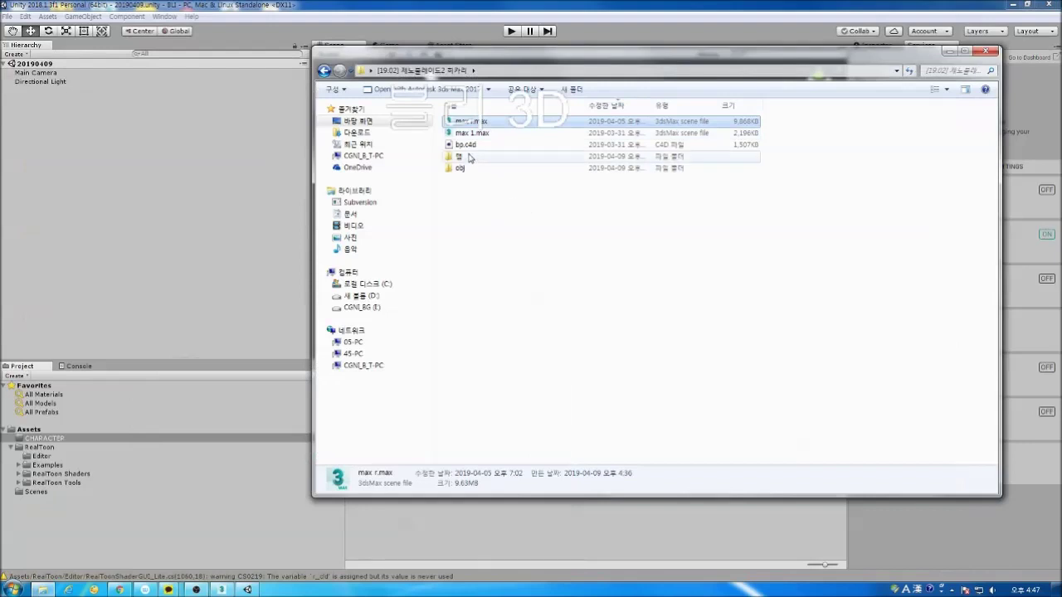
# Step: Copy the body.TGA and head.TGA textures from the model's map folder into the desktop CHARACTER folder and preview both images
pyautogui.doubleClick(473, 117)
pyautogui.moveTo(650, 192); pyautogui.dragTo(581, 124)
pyautogui.moveTo(563, 194); pyautogui.dragTo(460, 126)
pyautogui.click(371, 124)
pyautogui.click(652, 322)
pyautogui.doubleClick(763, 443)
pyautogui.hotkey('ctrl', 'v')
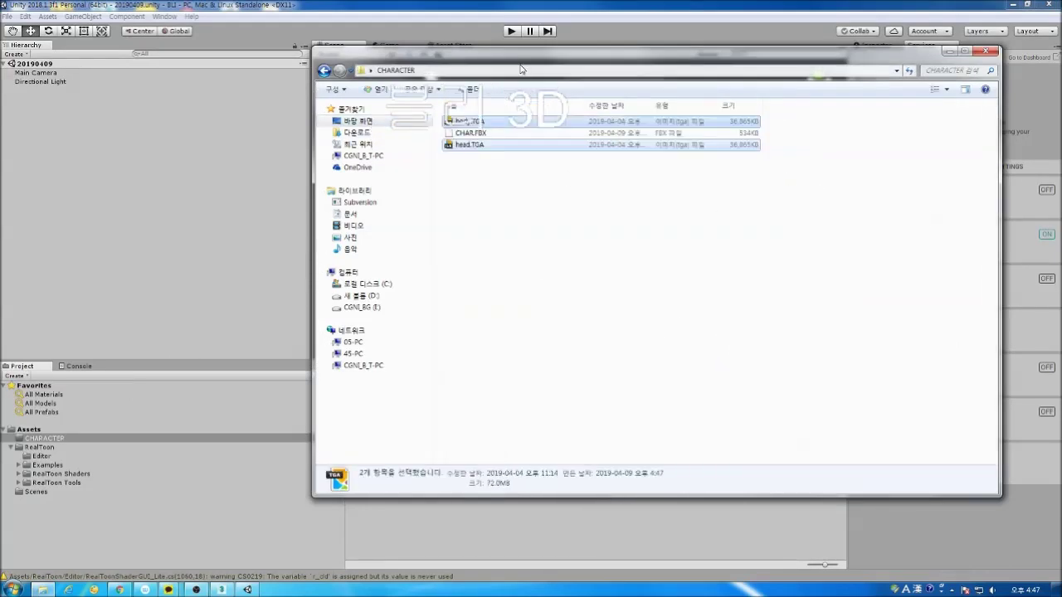
pyautogui.moveTo(521, 61); pyautogui.dragTo(816, 75)
pyautogui.click(765, 148)
pyautogui.click(755, 158)
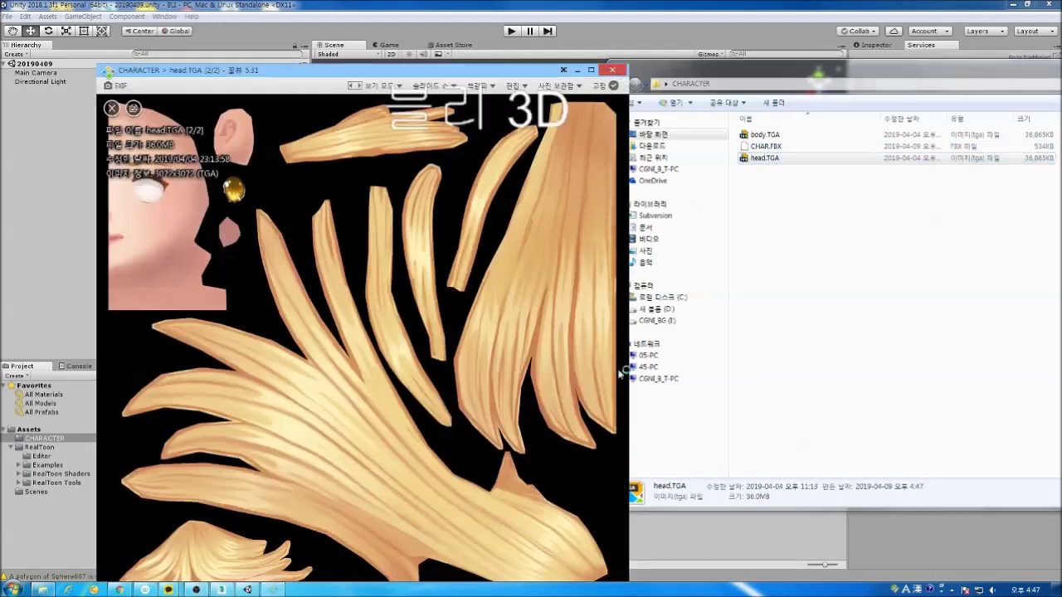
pyautogui.click(765, 136)
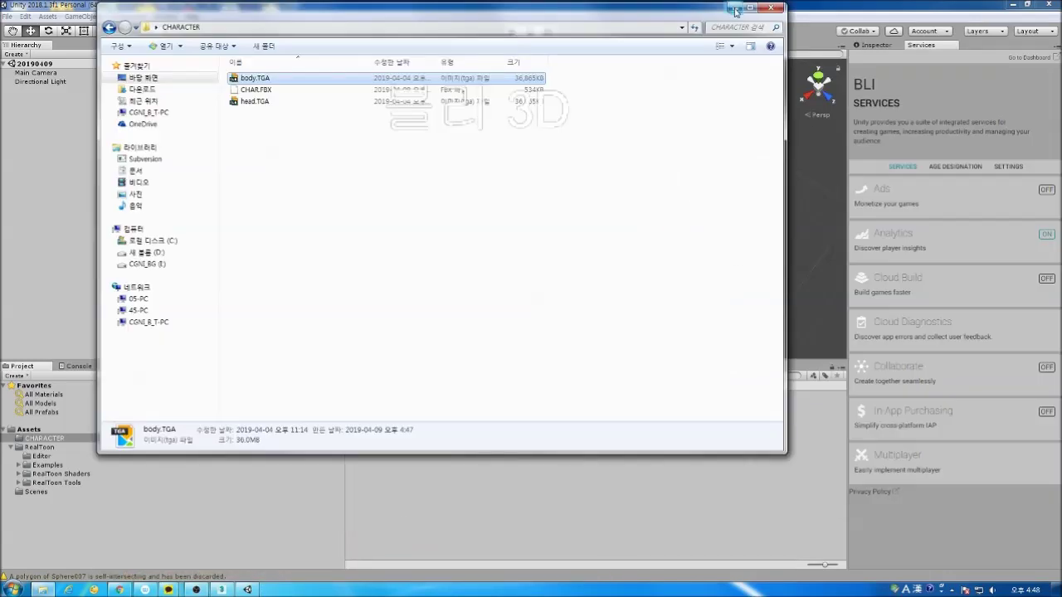
# Step: Import the body, CHAR and head files into Unity's CHARACTER assets folder and place the CHAR model in the scene
pyautogui.click(418, 416)
pyautogui.moveTo(528, 209); pyautogui.dragTo(532, 204)
pyautogui.press('z')
pyautogui.click(552, 206)
pyautogui.click(534, 196)
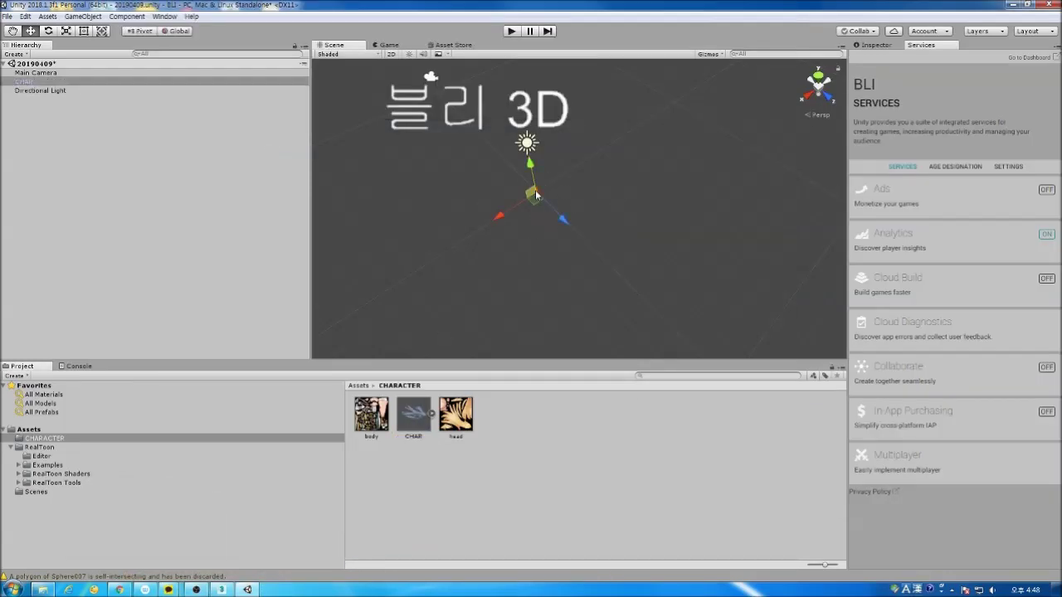
pyautogui.doubleClick(414, 415)
# Step: Set the CHAR object's position to X 0, Y 0, Z 0 in a widened Inspector
pyautogui.scroll(5, 531, 195)
pyautogui.moveTo(488, 159); pyautogui.dragTo(593, 254, button='middle')
pyautogui.scroll(5, 592, 254)
pyautogui.click(453, 310)
pyautogui.scroll(-5, 479, 313)
pyautogui.moveTo(478, 312); pyautogui.dragTo(529, 242, button='middle')
pyautogui.scroll(-4, 583, 249)
pyautogui.click(876, 45)
pyautogui.moveTo(846, 143); pyautogui.dragTo(763, 144)
pyautogui.moveTo(891, 105); pyautogui.dragTo(966, 109)
pyautogui.write('0')
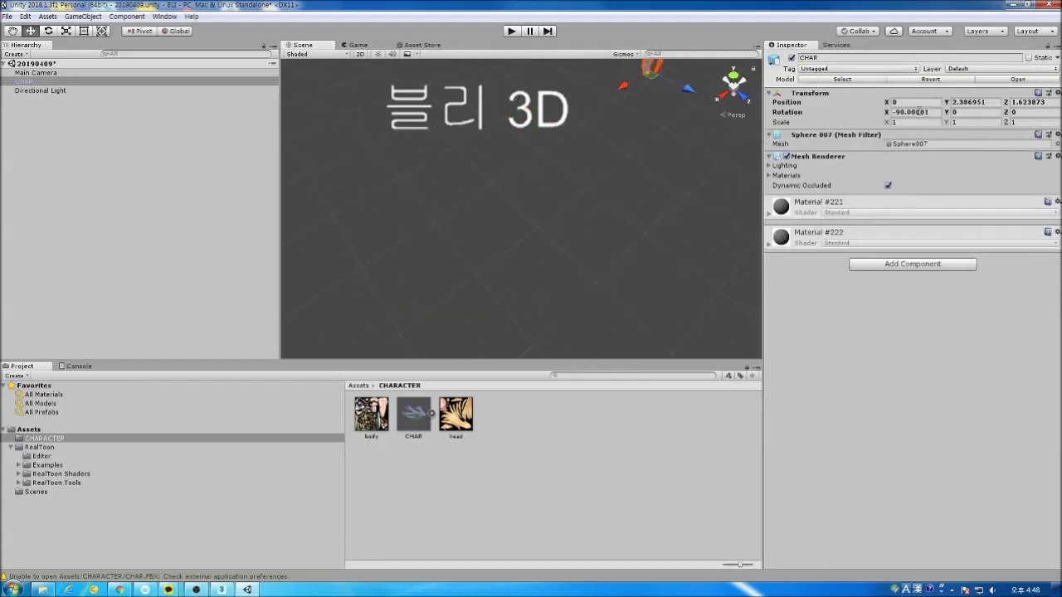
pyautogui.click(1029, 102)
pyautogui.write('0')
pyautogui.press('Return')
pyautogui.keyDown('alt'); pyautogui.moveTo(531, 199); pyautogui.dragTo(552, 195); pyautogui.keyUp('alt')
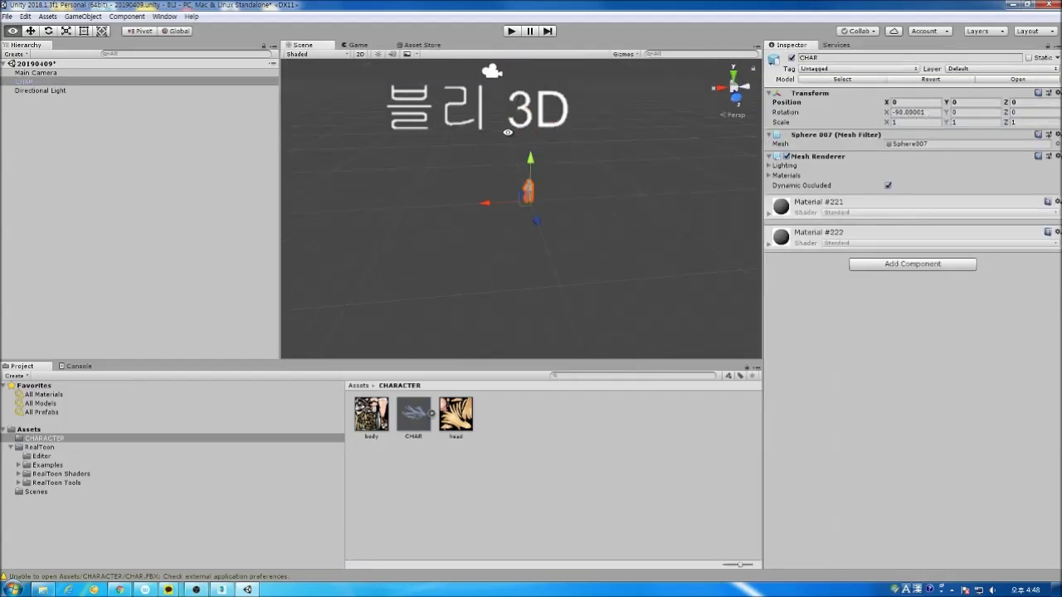
# Step: Check the camera's current view and move the Main Camera close to the CHAR model
pyautogui.click(357, 46)
pyautogui.click(303, 46)
pyautogui.doubleClick(36, 73)
pyautogui.keyDown('alt'); pyautogui.moveTo(423, 217); pyautogui.dragTo(564, 220); pyautogui.keyUp('alt')
pyautogui.moveTo(564, 220); pyautogui.dragTo(491, 139, button='middle')
pyautogui.moveTo(480, 139); pyautogui.dragTo(623, 201)
pyautogui.scroll(5, 622, 199)
pyautogui.moveTo(663, 176); pyautogui.dragTo(625, 209, button='middle')
pyautogui.scroll(3, 623, 209)
# Step: Try to rotate the Main Camera freehand, and undo the rotation
pyautogui.press('e')
pyautogui.moveTo(612, 210); pyautogui.dragTo(412, 206)
pyautogui.hotkey('ctrl', 'z')
# Step: Set the Main Camera's Y rotation to 180 and move it to about Y 0.138, Z 0.365
pyautogui.click(974, 102)
pyautogui.write('180')
pyautogui.keyDown('alt'); pyautogui.moveTo(544, 101); pyautogui.dragTo(613, 89); pyautogui.keyUp('alt')
pyautogui.press('w')
pyautogui.moveTo(590, 147)
pyautogui.mouseDown()
pyautogui.moveTo(641, 129)
pyautogui.moveTo(586, 145)
pyautogui.mouseUp()
# Step: Set the Main Camera's field of view to 44 and tilt it down about 19.8° while raising it
pyautogui.moveTo(933, 180); pyautogui.dragTo(920, 182)
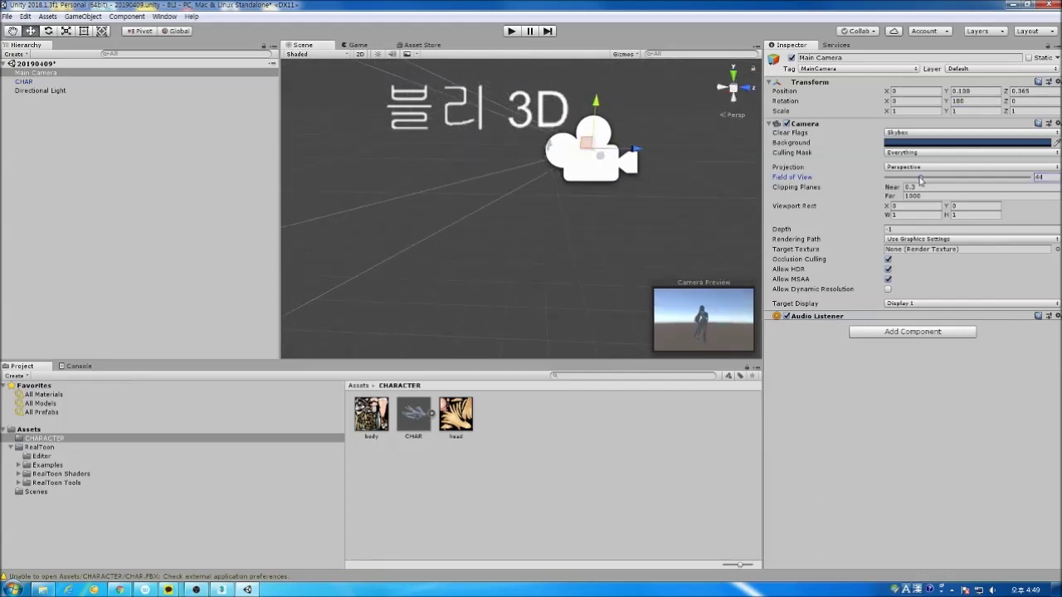
pyautogui.scroll(-6, 572, 180)
pyautogui.press('e')
pyautogui.moveTo(544, 176); pyautogui.dragTo(549, 106)
pyautogui.press('w')
pyautogui.moveTo(535, 152); pyautogui.dragTo(508, 163)
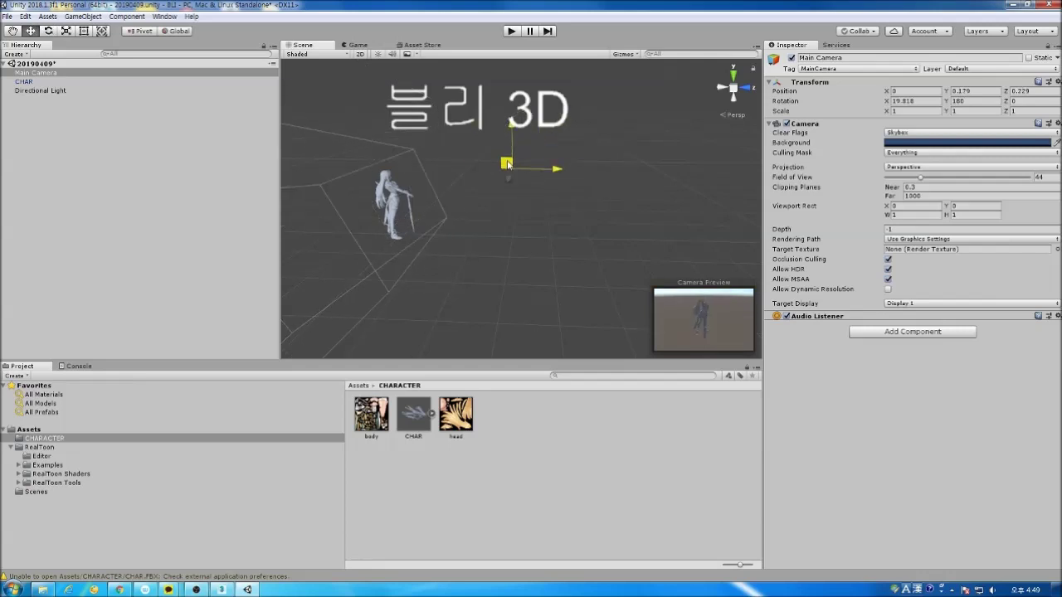
# Step: Dock the Game view beside the Scene view and give both about half of the viewing area
pyautogui.click(357, 45)
pyautogui.moveTo(280, 61); pyautogui.dragTo(218, 60)
pyautogui.moveTo(296, 45); pyautogui.dragTo(725, 178)
pyautogui.scroll(3, 660, 158)
pyautogui.scroll(-3, 660, 158)
pyautogui.moveTo(581, 157); pyautogui.dragTo(483, 158)
# Step: Set the Game view resolution to 2560x1440 and move the Main Camera to about Y 0.212, Z 0.346
pyautogui.click(523, 55)
pyautogui.click(591, 56)
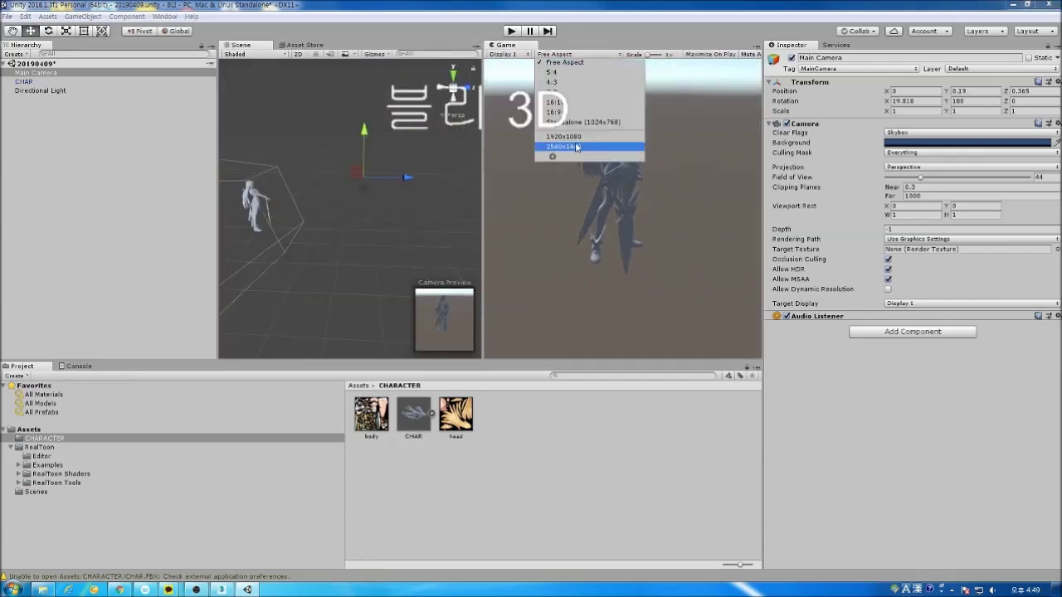
pyautogui.click(577, 148)
pyautogui.moveTo(358, 172); pyautogui.dragTo(348, 166)
# Step: Create a material in the CHARACTER folder and name it CHAR
pyautogui.rightClick(508, 446)
pyautogui.moveTo(538, 209)
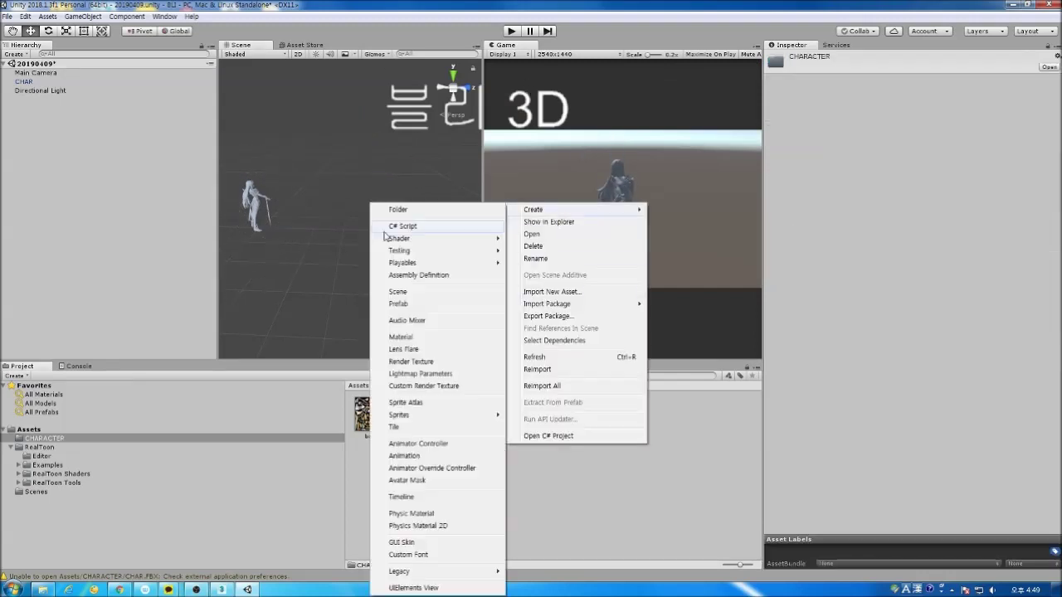
pyautogui.click(426, 337)
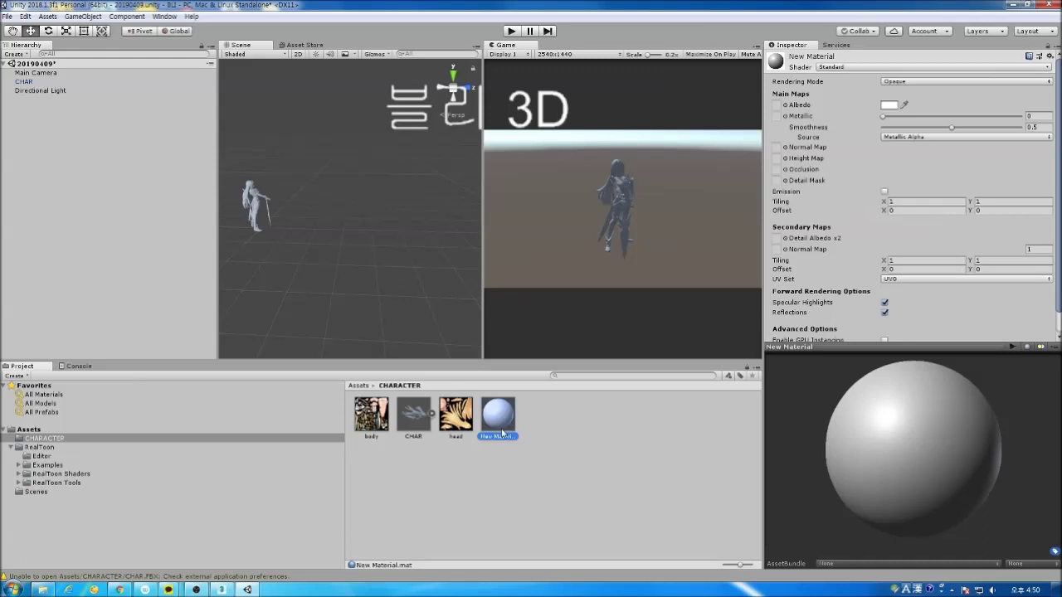
pyautogui.rightClick(818, 58)
pyautogui.rightClick(498, 415)
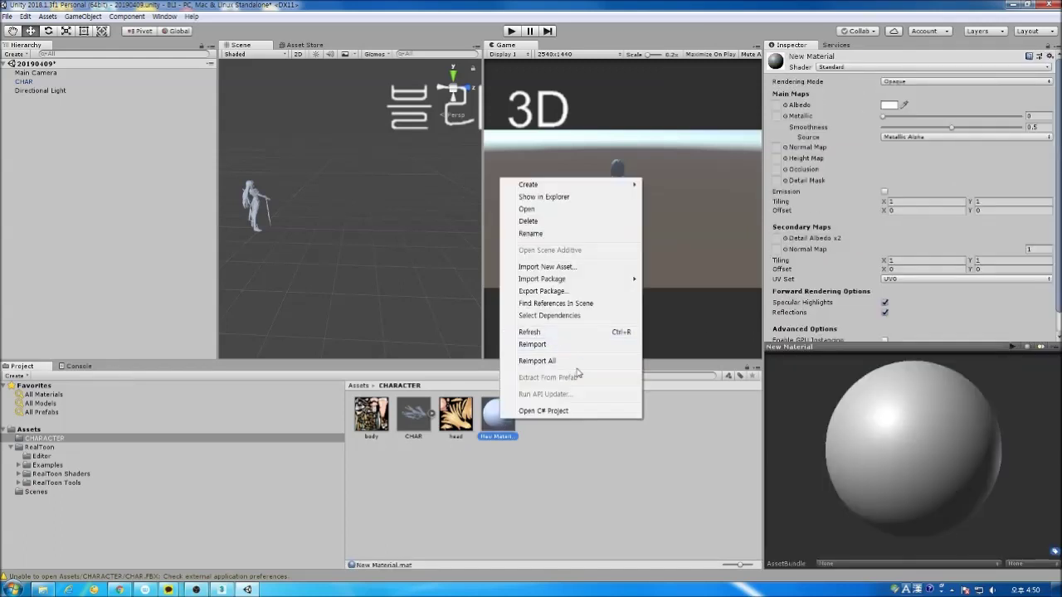
pyautogui.click(563, 234)
pyautogui.write('CHAR')
pyautogui.press('Return')
# Step: Assign the RealToon Version 5 Default/Default shader to the CHAR material and apply the material to the character model
pyautogui.rightClick(437, 431)
pyautogui.click(904, 66)
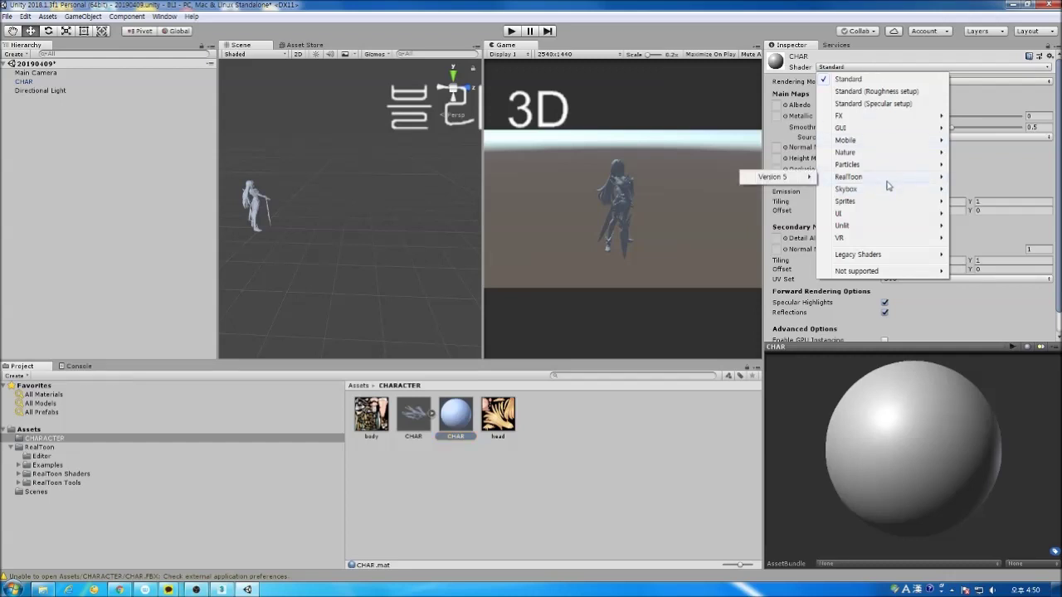
pyautogui.moveTo(805, 180)
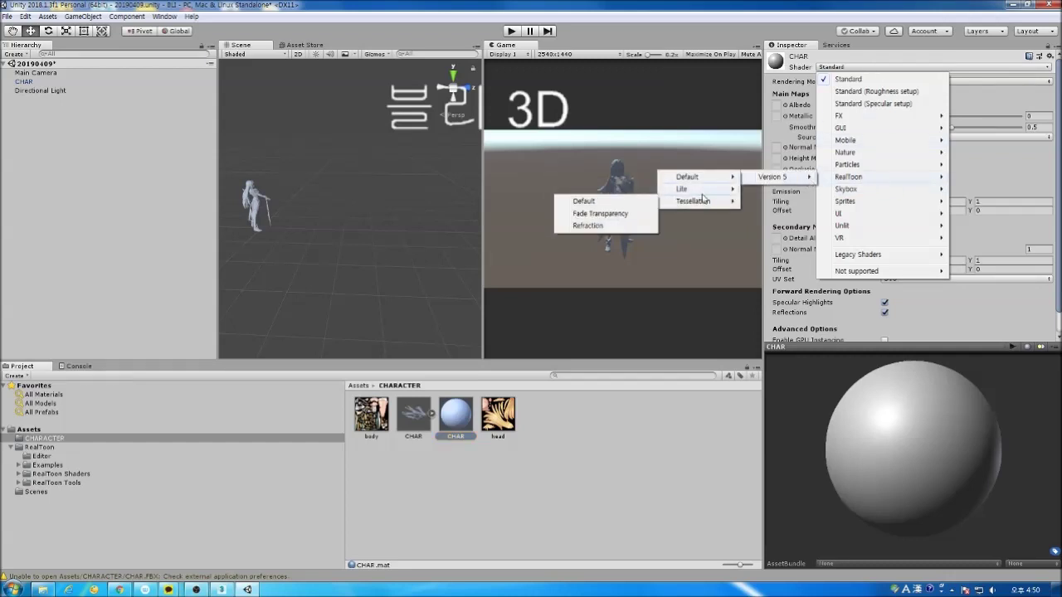
pyautogui.moveTo(702, 192)
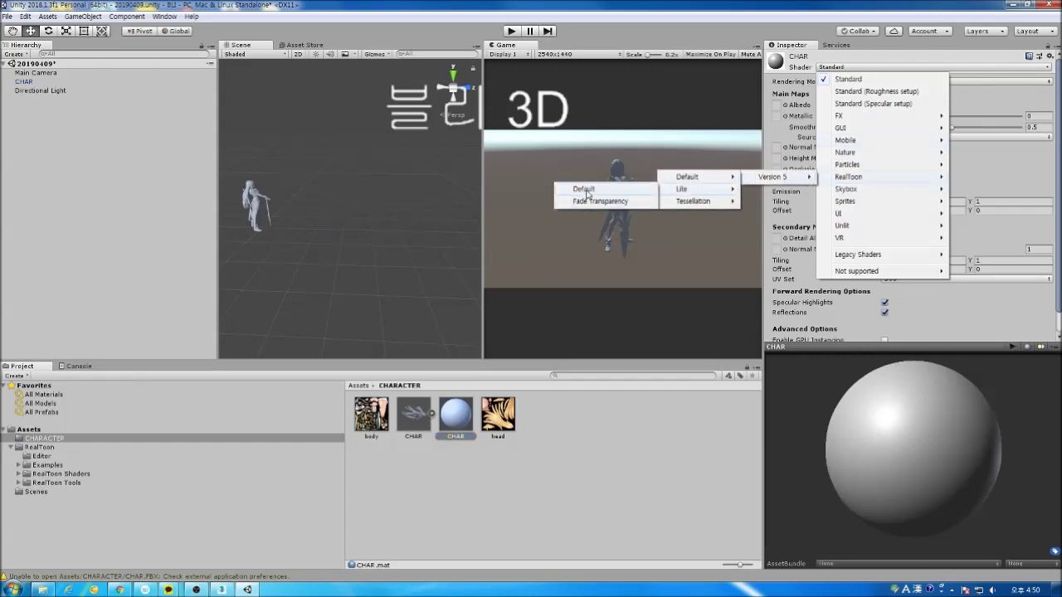
pyautogui.click(609, 179)
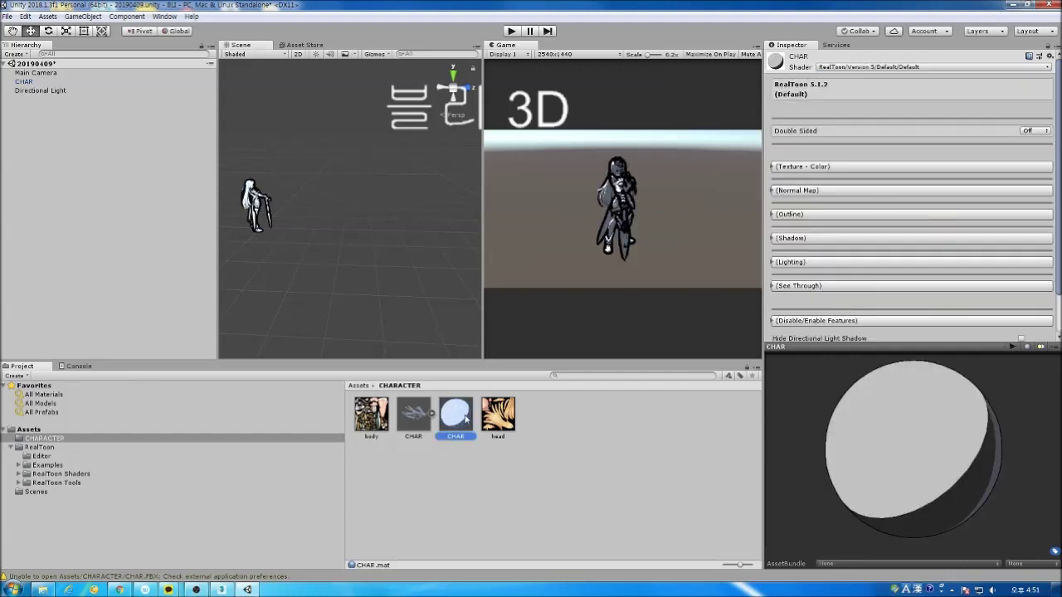
# Step: Create a second material in the CHARACTER folder and name it CHAR2
pyautogui.rightClick(541, 420)
pyautogui.click(562, 441)
pyautogui.click(458, 416)
pyautogui.rightClick(560, 417)
pyautogui.moveTo(605, 182)
pyautogui.click(483, 309)
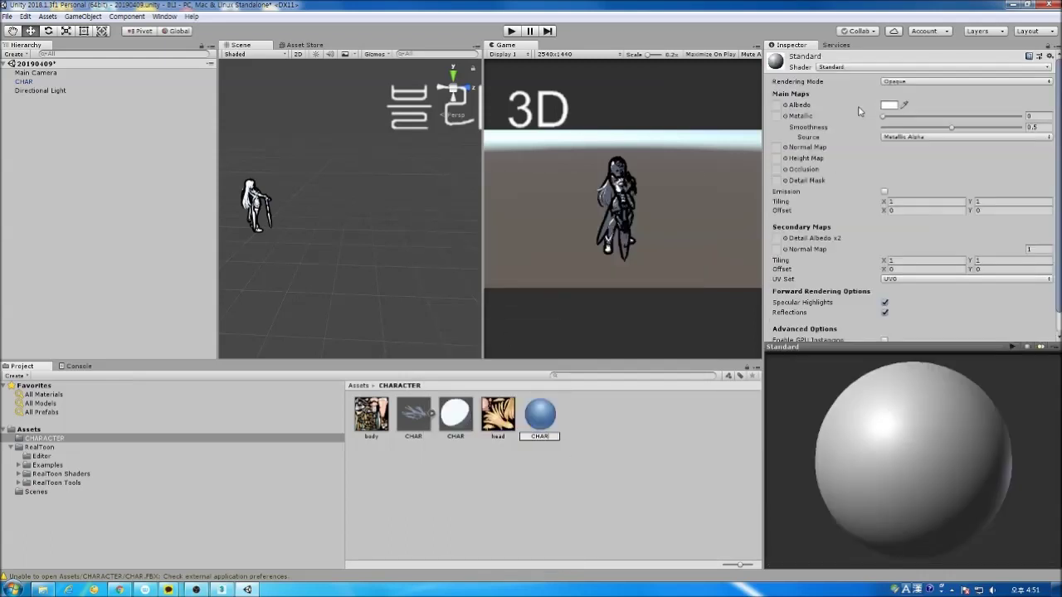
pyautogui.press('Return')
# Step: Assign the RealToon Version 5 Default/Default shader to the CHAR2 material
pyautogui.click(865, 68)
pyautogui.moveTo(784, 178)
pyautogui.moveTo(703, 179)
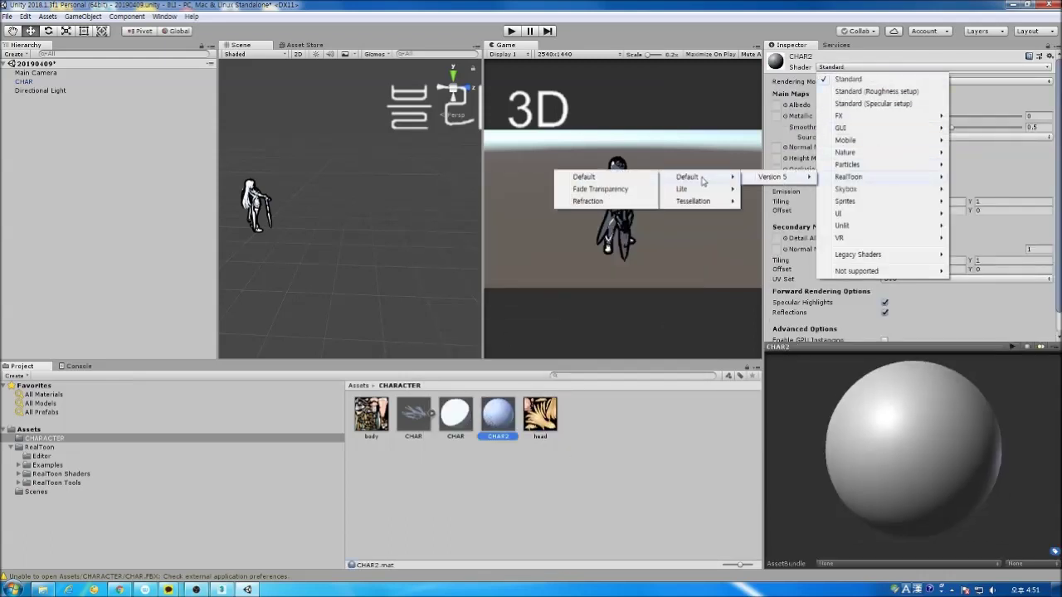
pyautogui.click(645, 178)
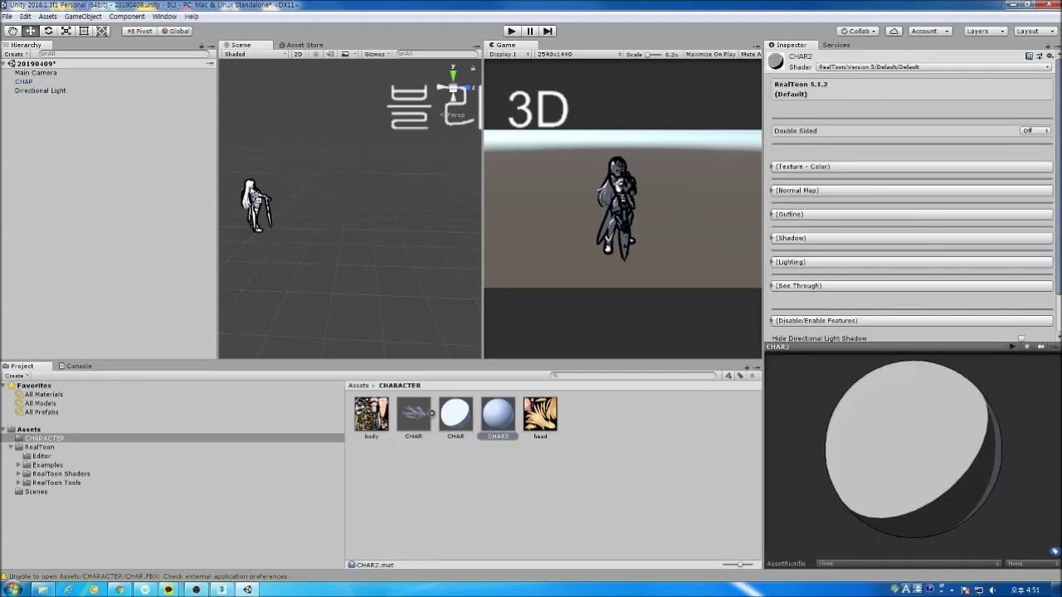
# Step: Enlarge the Inspector for the CHAR material and set its Texture - Color map to the body texture
pyautogui.click(456, 415)
pyautogui.moveTo(763, 186); pyautogui.dragTo(539, 180)
pyautogui.moveTo(689, 347); pyautogui.dragTo(703, 464)
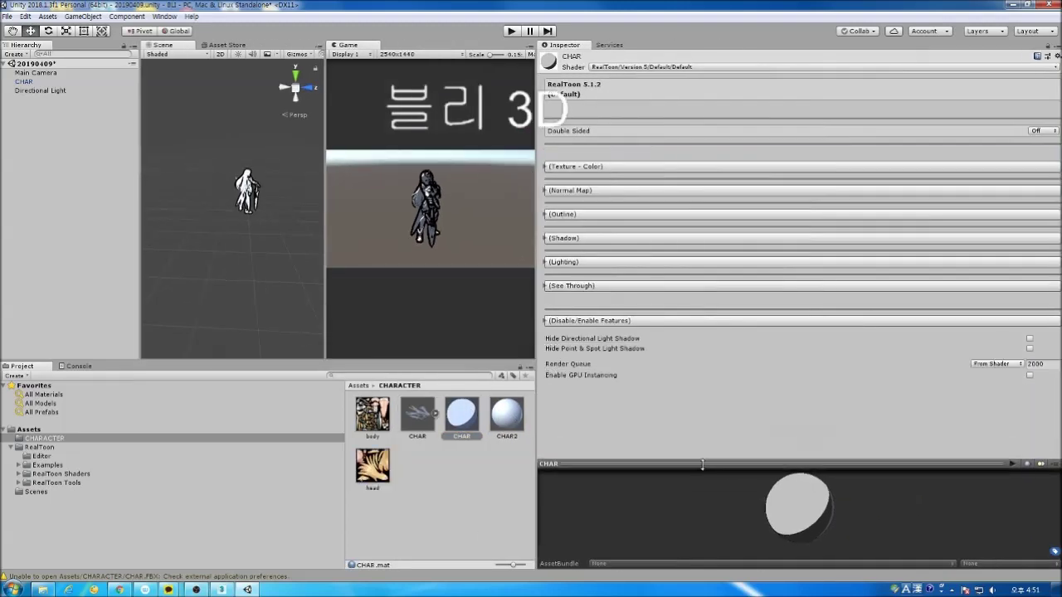
pyautogui.click(575, 166)
pyautogui.click(1039, 209)
pyautogui.moveTo(688, 171); pyautogui.dragTo(514, 114)
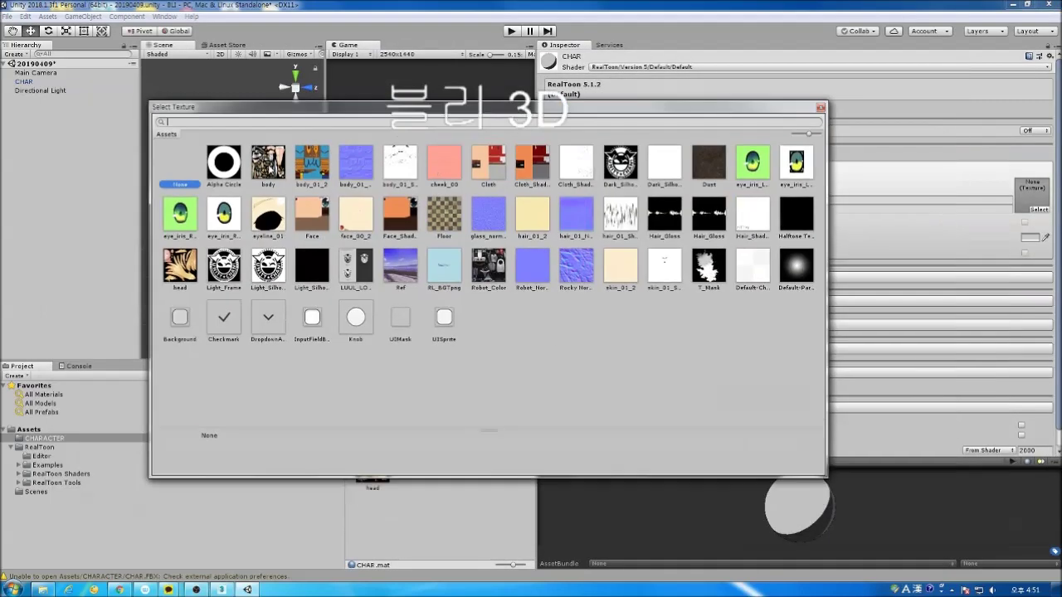
pyautogui.click(271, 166)
pyautogui.doubleClick(270, 166)
# Step: Set the CHAR2 material's Texture - Color map to the head texture
pyautogui.scroll(10, 268, 292)
pyautogui.moveTo(287, 274); pyautogui.dragTo(226, 216, button='middle')
pyautogui.scroll(-3, 249, 282)
pyautogui.click(225, 216)
pyautogui.click(506, 415)
pyautogui.click(1037, 211)
pyautogui.doubleClick(180, 267)
# Step: Reduce the CHAR material's outline width to 0.04 and check the result on the model in a wider Scene view
pyautogui.click(462, 415)
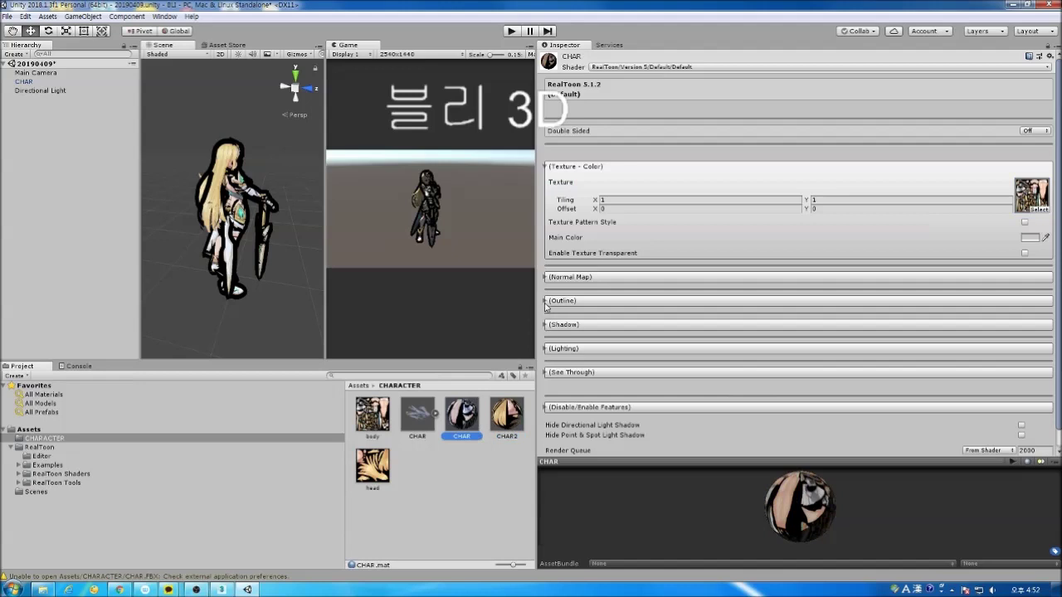
pyautogui.click(546, 303)
pyautogui.moveTo(1016, 318); pyautogui.dragTo(1004, 315)
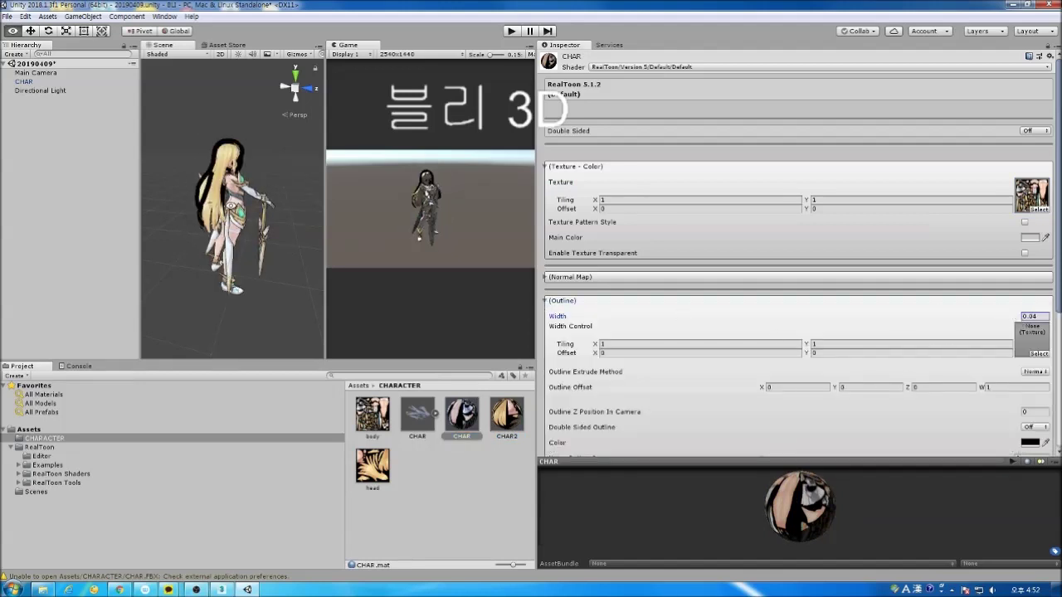
pyautogui.moveTo(140, 217); pyautogui.dragTo(111, 219)
pyautogui.keyDown('alt'); pyautogui.moveTo(236, 222); pyautogui.dragTo(192, 230); pyautogui.keyUp('alt')
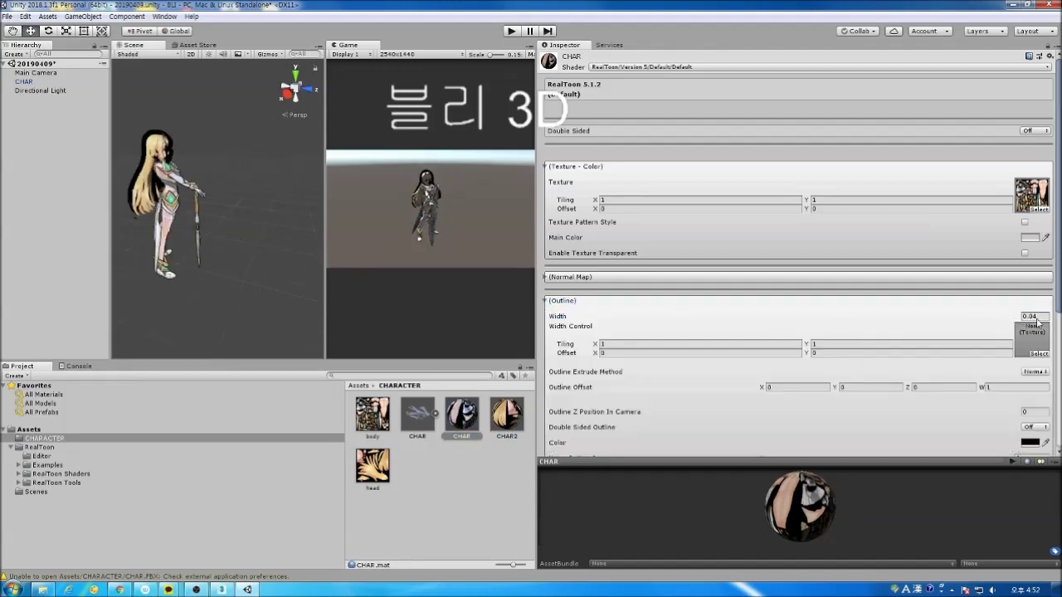
# Step: Reduce the CHAR2 material's outline width to a thin line on the head and hair
pyautogui.click(511, 416)
pyautogui.moveTo(1014, 317); pyautogui.dragTo(931, 315)
pyautogui.click(448, 489)
# Step: Adjust the Directional Light so that it lights the character from the camera's side
pyautogui.click(51, 73)
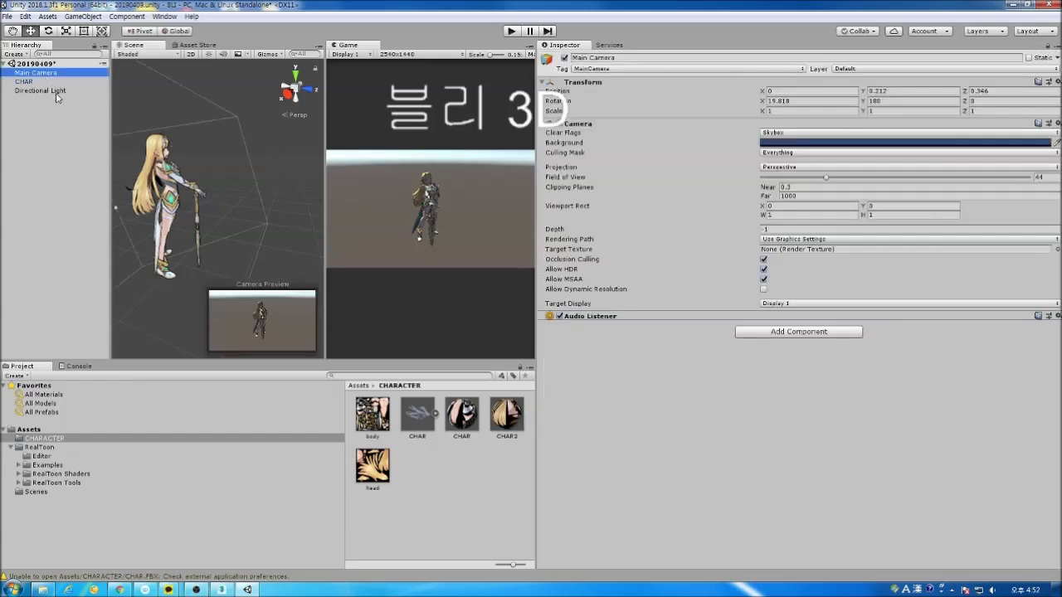
pyautogui.doubleClick(55, 91)
pyautogui.moveTo(249, 199); pyautogui.dragTo(222, 220)
# Step: Narrow the Main Camera's field of view to about 33.3 to frame the character more closely
pyautogui.click(36, 73)
pyautogui.keyDown('alt'); pyautogui.moveTo(236, 252); pyautogui.dragTo(273, 209, button='middle'); pyautogui.keyUp('alt')
pyautogui.keyDown('alt'); pyautogui.scroll(5, 274, 209); pyautogui.keyUp('alt')
pyautogui.keyDown('alt'); pyautogui.scroll(5, 274, 209); pyautogui.keyUp('alt')
pyautogui.moveTo(828, 176)
pyautogui.mouseDown()
pyautogui.moveTo(795, 182)
pyautogui.moveTo(810, 180)
pyautogui.mouseUp()
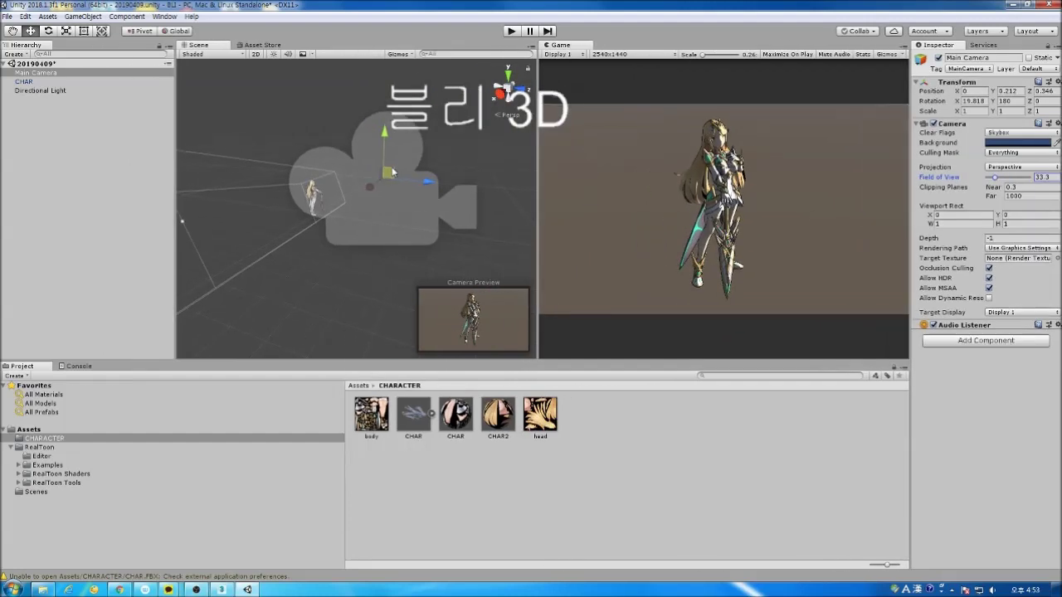
# Step: Rotate the Directional Light to light the character's front, and raise the Main Camera to about Y 0.237
pyautogui.click(56, 91)
pyautogui.doubleClick(58, 95)
pyautogui.press('e')
pyautogui.moveTo(369, 200)
pyautogui.mouseDown()
pyautogui.moveTo(380, 199)
pyautogui.moveTo(263, 184)
pyautogui.moveTo(372, 163)
pyautogui.moveTo(369, 204)
pyautogui.moveTo(357, 218)
pyautogui.moveTo(356, 191)
pyautogui.moveTo(422, 225)
pyautogui.moveTo(382, 207)
pyautogui.moveTo(366, 217)
pyautogui.mouseUp()
pyautogui.click(359, 236)
pyautogui.press('w')
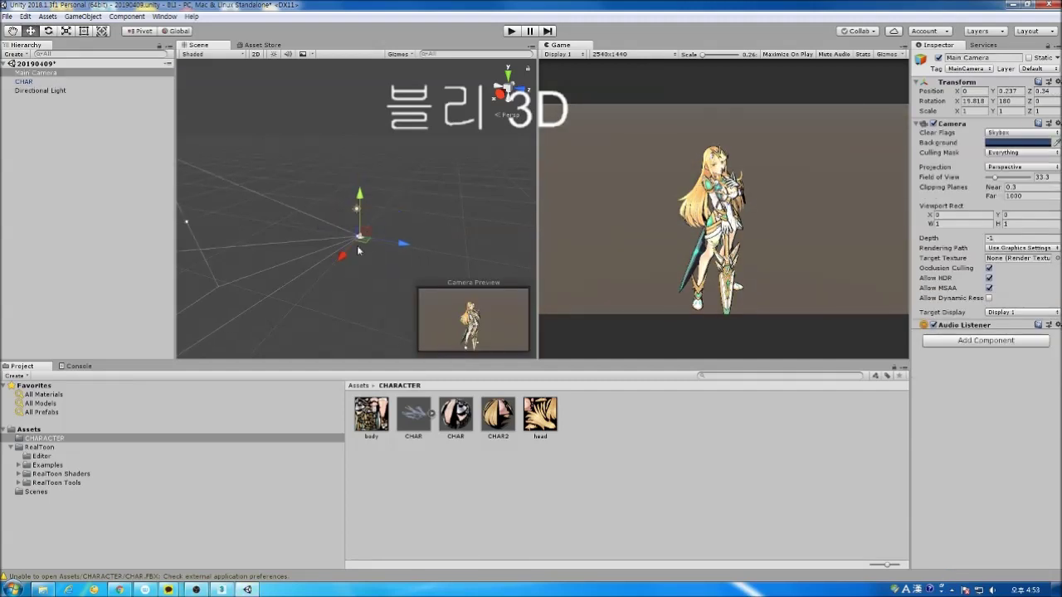
# Step: Scale the whole CHAR model up uniformly in the scene
pyautogui.scroll(8, 363, 226)
pyautogui.doubleClick(29, 82)
pyautogui.press('e')
pyautogui.press('r')
pyautogui.moveTo(361, 255); pyautogui.dragTo(664, 240)
pyautogui.scroll(-12, 315, 182)
# Step: Reposition the Main Camera and narrow its field of view for a close-up of the character's upper body
pyautogui.click(55, 92)
pyautogui.click(46, 73)
pyautogui.press('w')
pyautogui.moveTo(362, 203); pyautogui.dragTo(377, 181)
pyautogui.moveTo(994, 177); pyautogui.dragTo(990, 178)
pyautogui.moveTo(377, 181)
pyautogui.mouseDown()
pyautogui.moveTo(423, 165)
pyautogui.moveTo(363, 154)
pyautogui.moveTo(374, 145)
pyautogui.moveTo(383, 165)
pyautogui.mouseUp()
pyautogui.press('e')
pyautogui.click(34, 90)
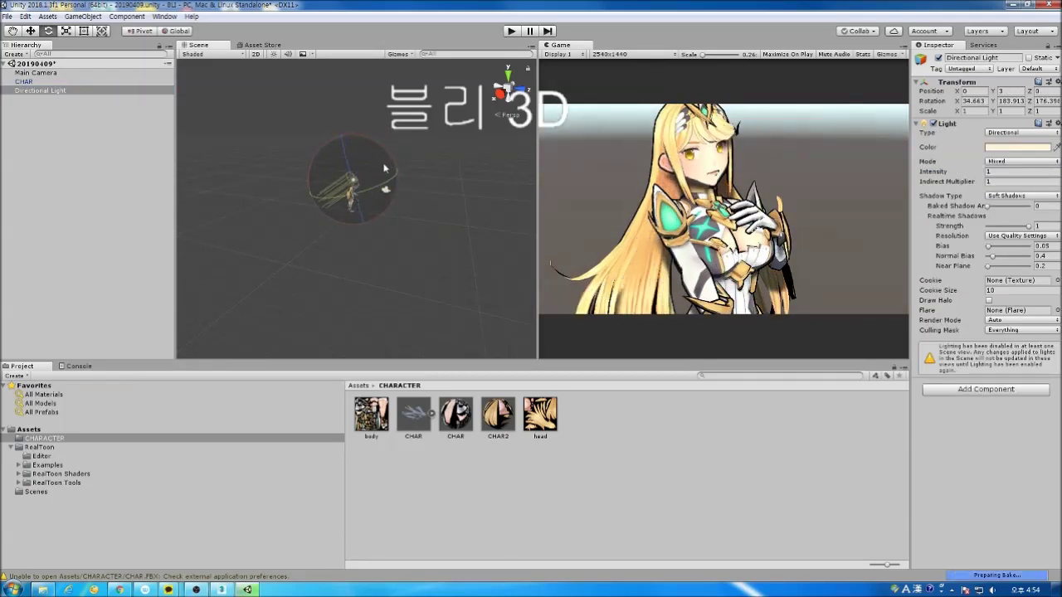
# Step: Set the outline width of both the CHAR and CHAR2 materials to 0.02
pyautogui.click(456, 415)
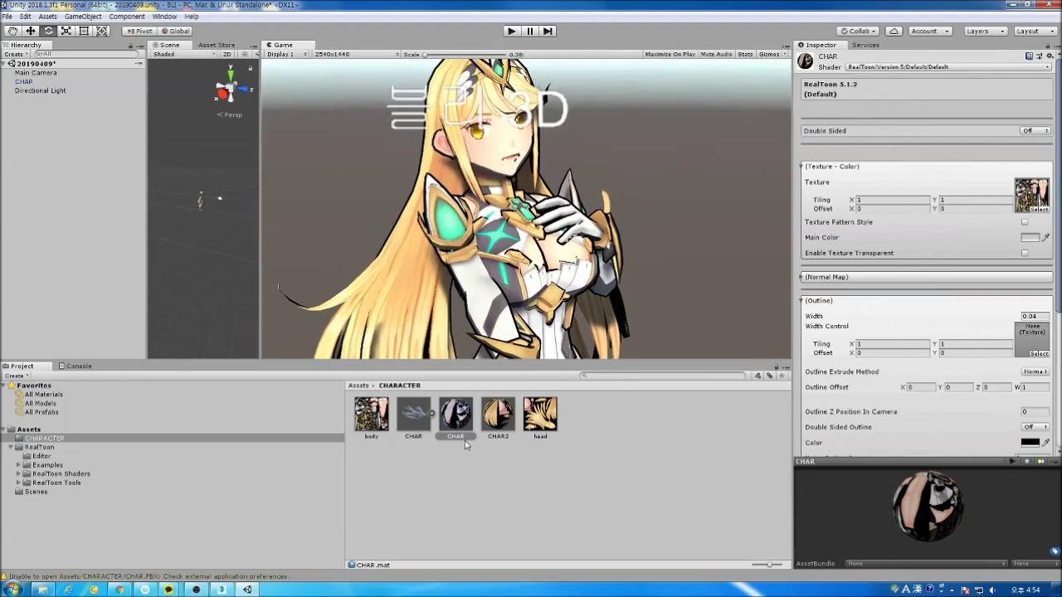
pyautogui.moveTo(1020, 318); pyautogui.dragTo(1032, 316)
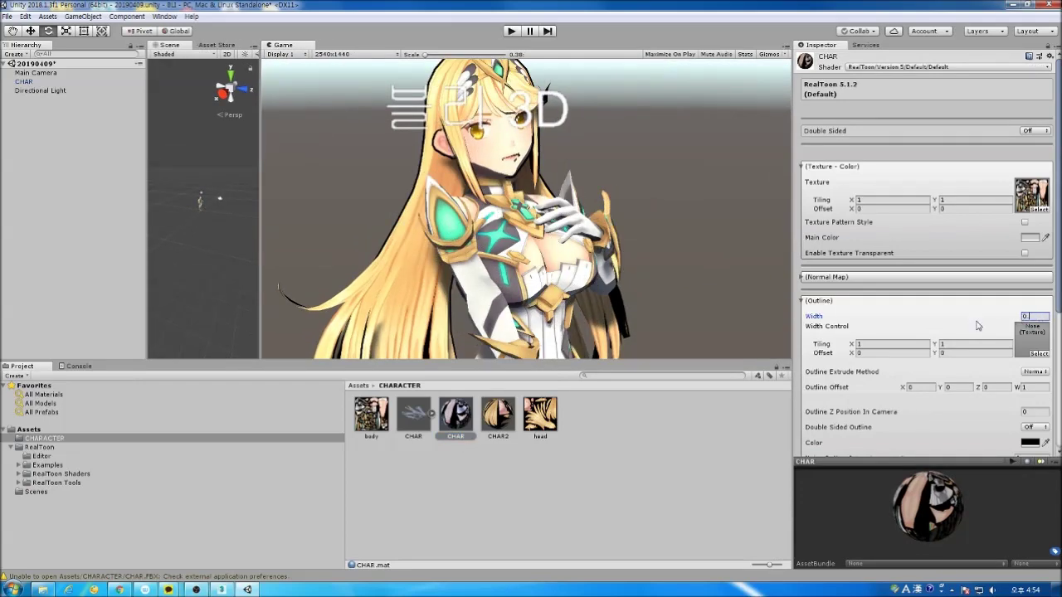
pyautogui.click(498, 415)
pyautogui.press('BackSpace')
pyautogui.write('2')
pyautogui.click(456, 414)
pyautogui.click(1033, 316)
pyautogui.write('0.02')
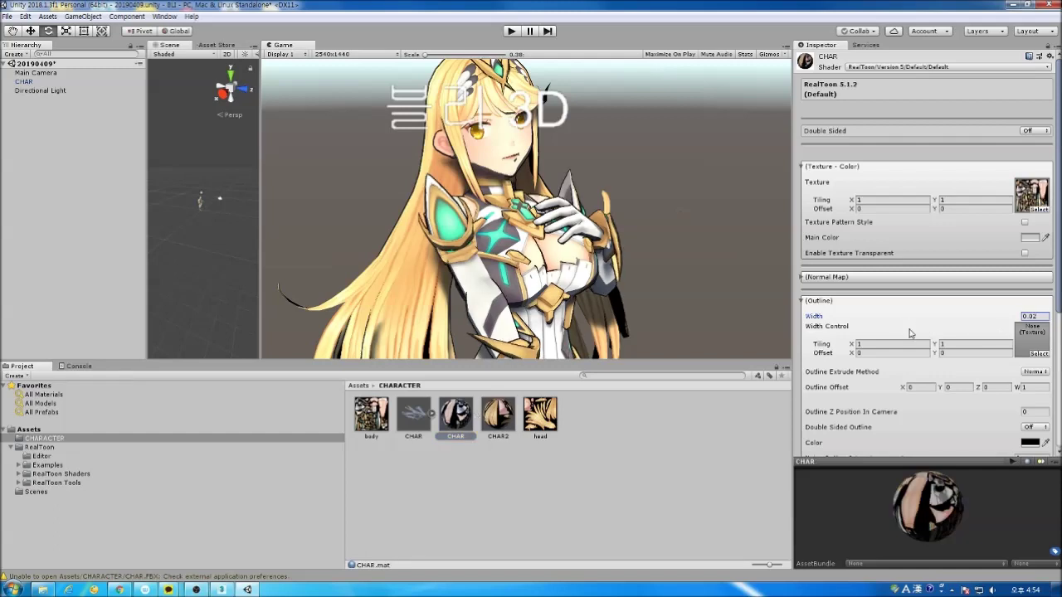
# Step: Enable the Smooth Object Normal feature on the CHAR material
pyautogui.click(805, 301)
pyautogui.click(805, 166)
pyautogui.click(979, 319)
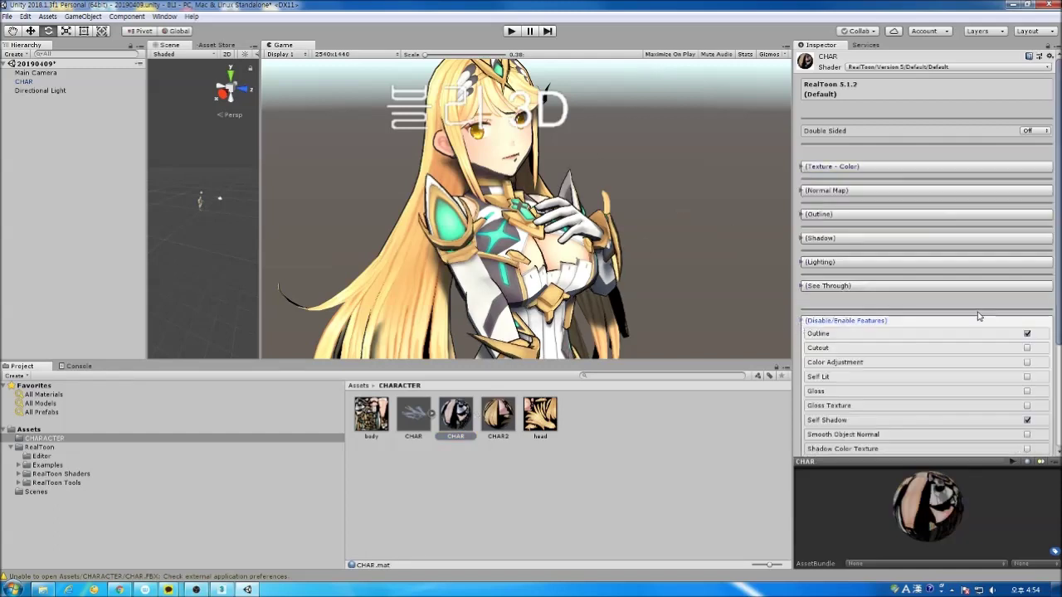
pyautogui.scroll(-4, 983, 309)
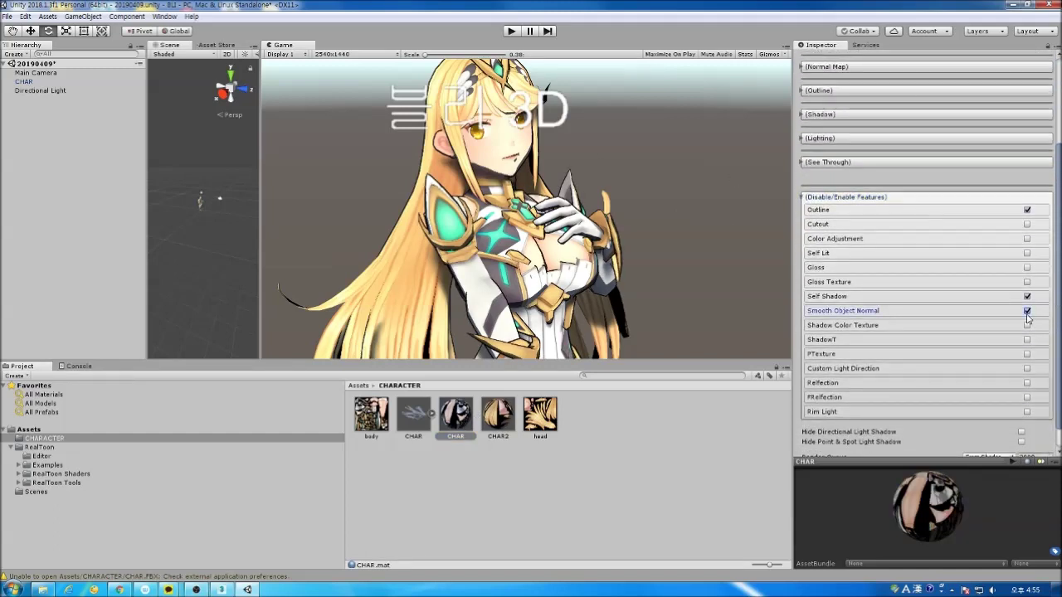
# Step: Give the CHAR material a muted red Overall Shadow Color with power 0.25 and a Shadow Hardness of 0.917
pyautogui.scroll(3, 899, 316)
pyautogui.click(803, 217)
pyautogui.moveTo(918, 302); pyautogui.dragTo(968, 299)
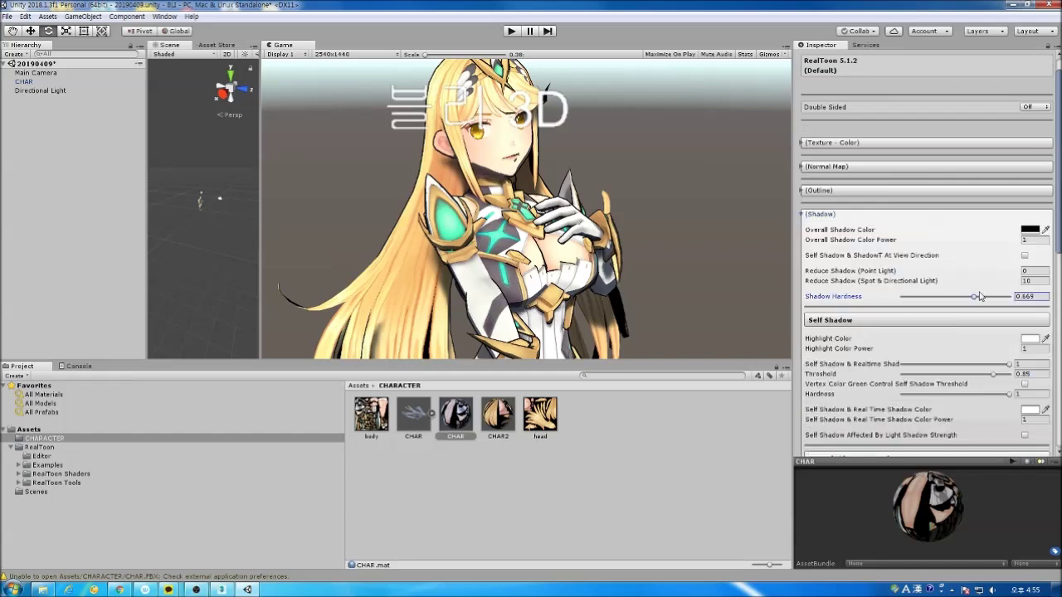
pyautogui.moveTo(874, 235); pyautogui.dragTo(973, 238)
pyautogui.click(1030, 230)
pyautogui.moveTo(531, 280)
pyautogui.mouseDown()
pyautogui.moveTo(525, 266)
pyautogui.moveTo(531, 277)
pyautogui.mouseUp()
pyautogui.click(594, 187)
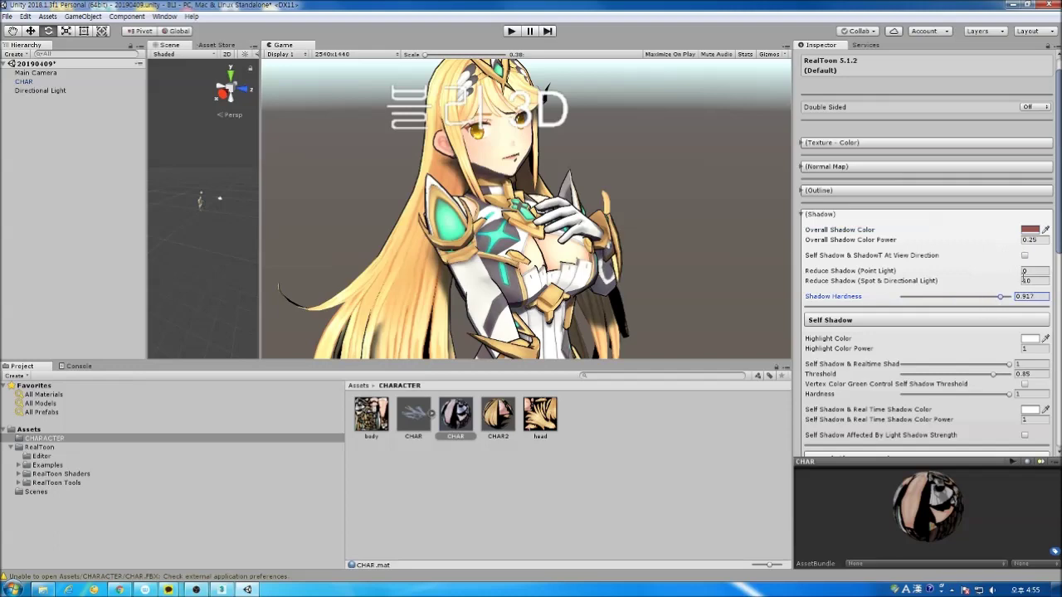
# Step: Set CHAR's Highlight Color to pale yellow with power 0.98, Self Shadow & Realtime Shadow intensity to 0.803, and raise the Self Shadow color power
pyautogui.click(1025, 255)
pyautogui.moveTo(1020, 350)
pyautogui.mouseDown()
pyautogui.moveTo(1028, 356)
pyautogui.moveTo(1019, 352)
pyautogui.mouseUp()
pyautogui.click(1029, 338)
pyautogui.click(560, 238)
pyautogui.click(509, 262)
pyautogui.click(1026, 365)
pyautogui.moveTo(1027, 367); pyautogui.dragTo(988, 366)
pyautogui.moveTo(988, 419); pyautogui.dragTo(36, 417)
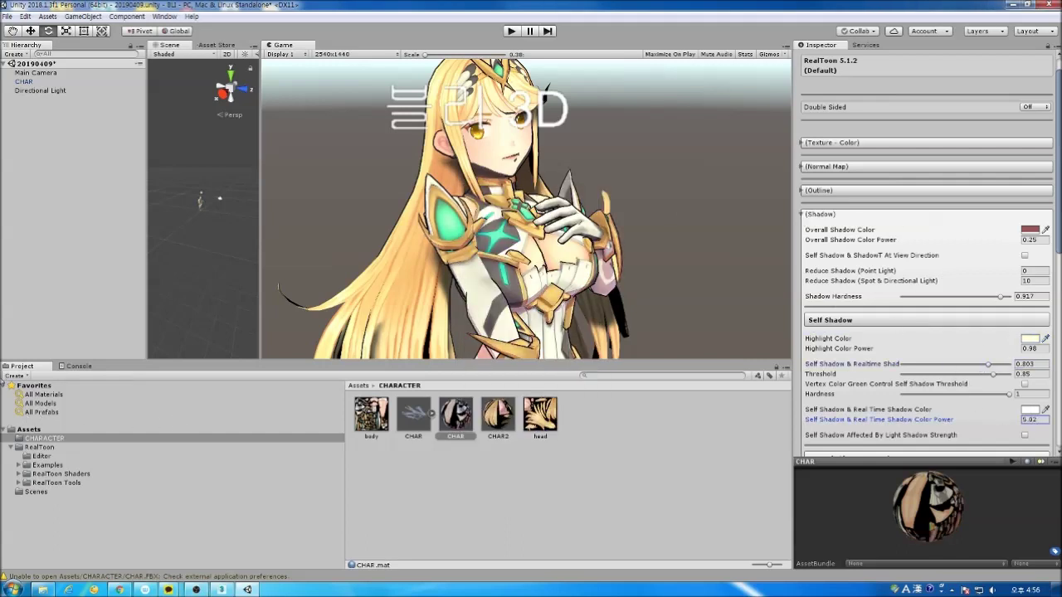
# Step: Enable the Smooth Object Normal feature on the CHAR2 material
pyautogui.click(498, 413)
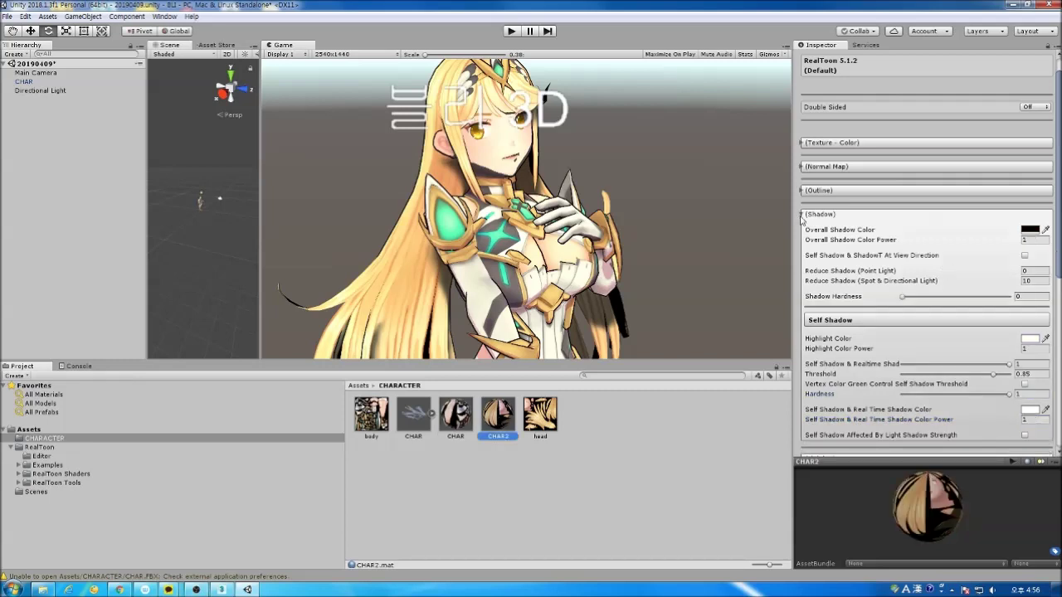
pyautogui.scroll(-3, 954, 415)
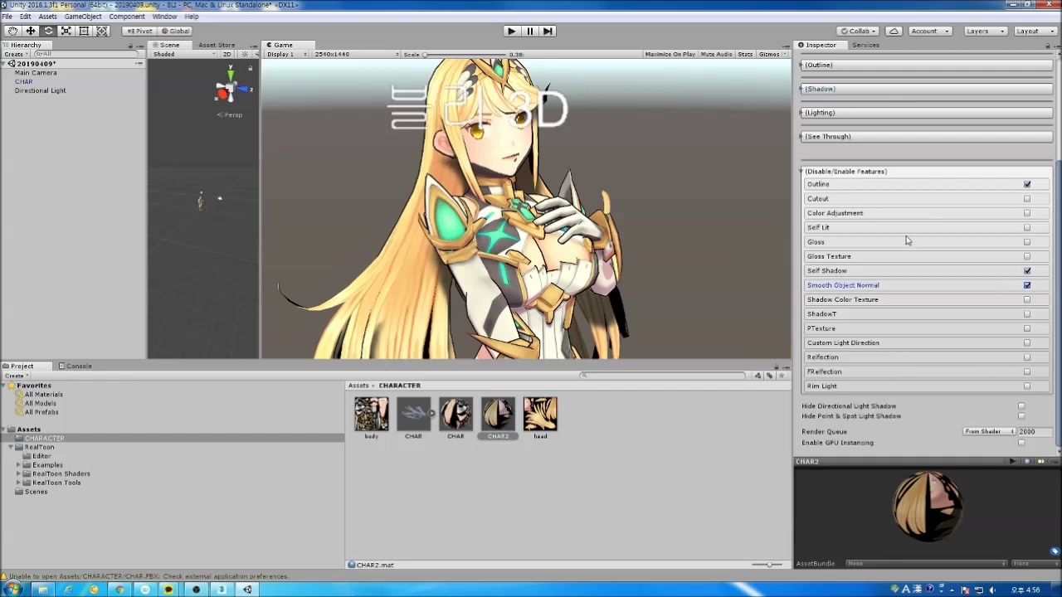
# Step: Give CHAR2 a muted red Overall Shadow Color, Shadow Hardness 0.865, self-shadow intensity 0.72, threshold 0.907 and self-shadow hardness 0.679
pyautogui.click(802, 91)
pyautogui.click(1030, 104)
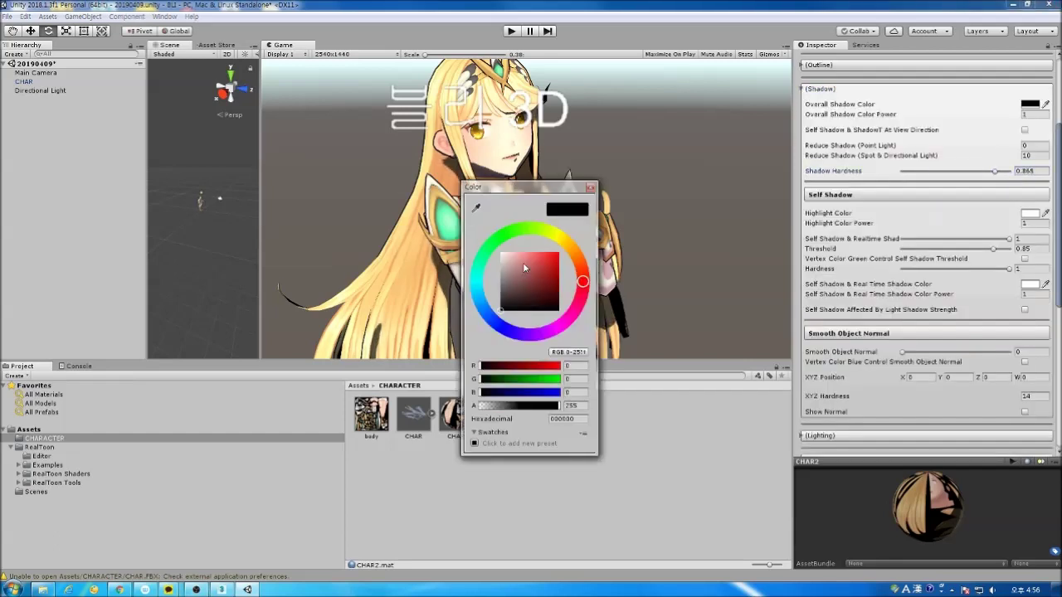
pyautogui.click(524, 264)
pyautogui.click(590, 188)
pyautogui.moveTo(1008, 269)
pyautogui.mouseDown()
pyautogui.moveTo(950, 268)
pyautogui.moveTo(1000, 248)
pyautogui.moveTo(979, 246)
pyautogui.mouseUp()
pyautogui.click(959, 352)
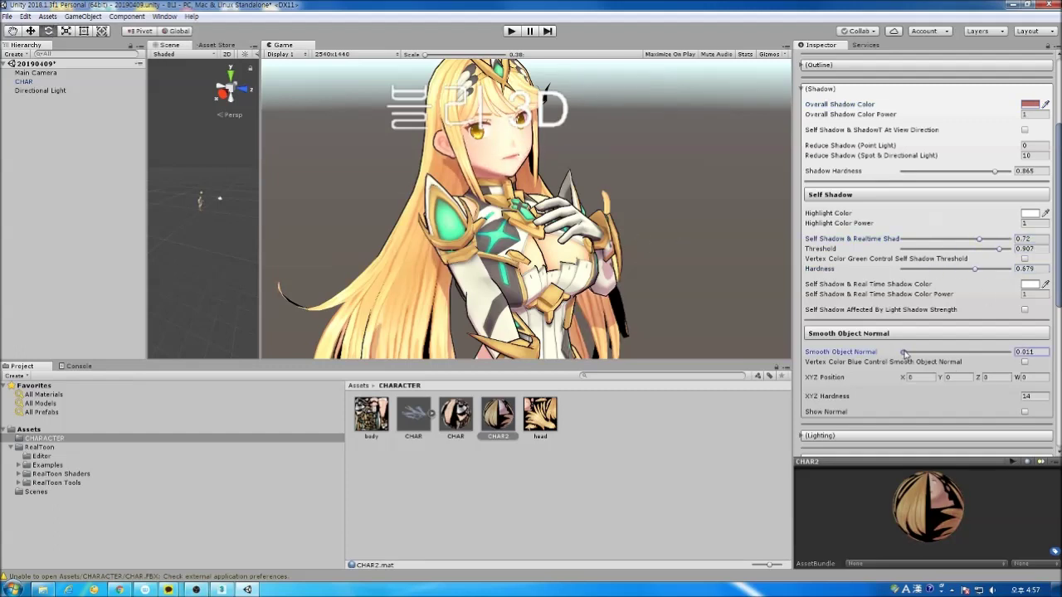
# Step: Re-angle the Directional Light and move the Main Camera back to show more of the character's body
pyautogui.click(59, 91)
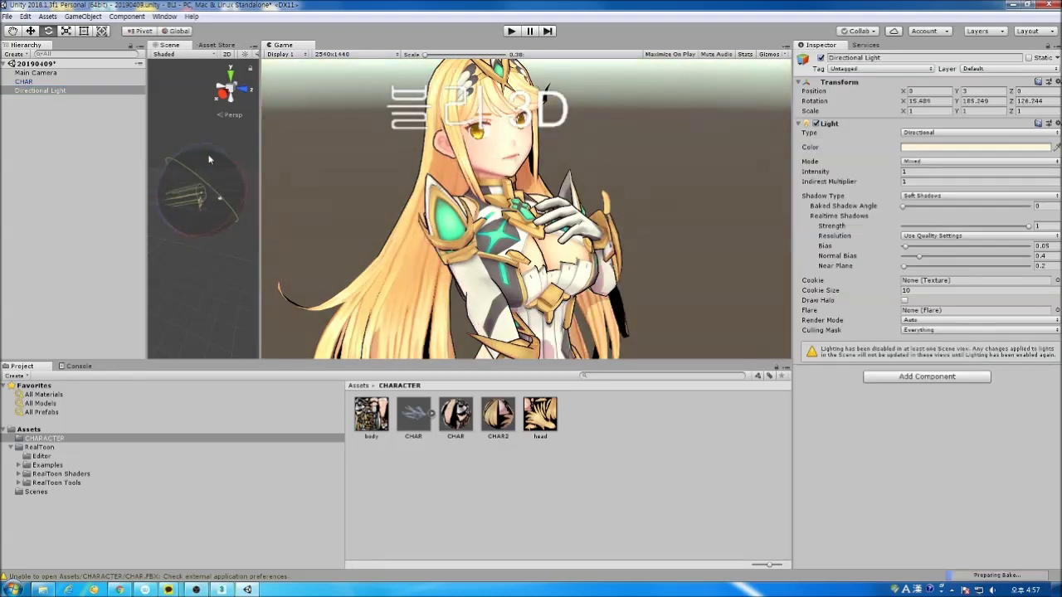
pyautogui.click(46, 73)
pyautogui.press('w')
pyautogui.moveTo(237, 199); pyautogui.dragTo(223, 211, button='middle')
pyautogui.moveTo(251, 214); pyautogui.dragTo(283, 217)
# Step: Tint the Directional Light pale blue (235, 239, 255) and move the Main Camera closer to the character's upper body
pyautogui.click(53, 92)
pyautogui.click(930, 148)
pyautogui.moveTo(476, 293); pyautogui.dragTo(482, 336)
pyautogui.click(505, 252)
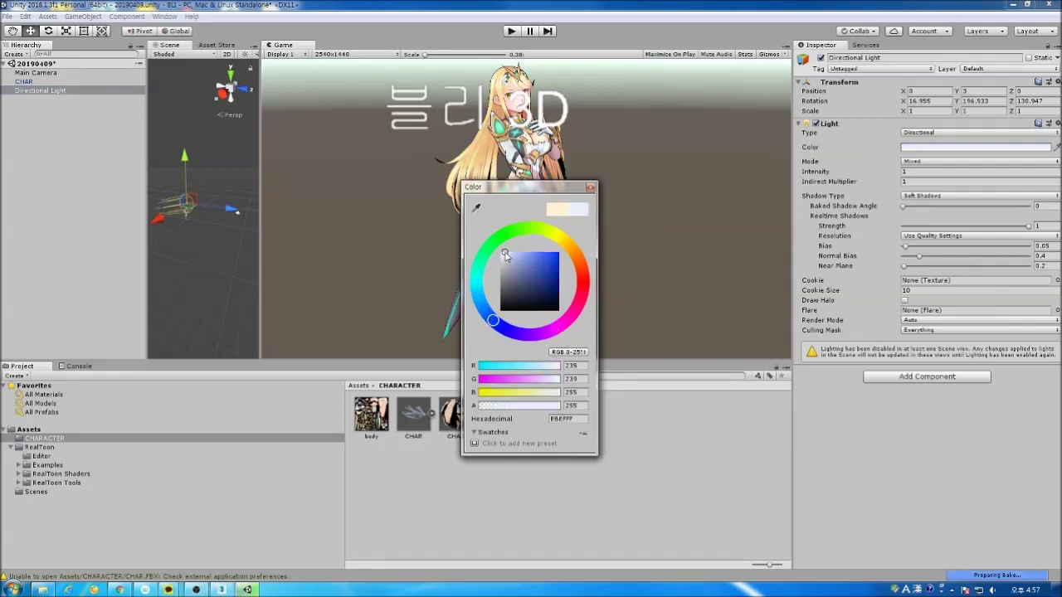
pyautogui.click(590, 188)
pyautogui.click(31, 73)
pyautogui.moveTo(244, 209); pyautogui.dragTo(217, 207)
# Step: Enable the Gloss feature on the CHAR material
pyautogui.click(498, 413)
pyautogui.click(456, 413)
pyautogui.moveTo(1057, 228); pyautogui.dragTo(1027, 279)
pyautogui.scroll(-9, 863, 327)
pyautogui.click(1026, 250)
pyautogui.scroll(8, 863, 277)
pyautogui.scroll(6, 897, 280)
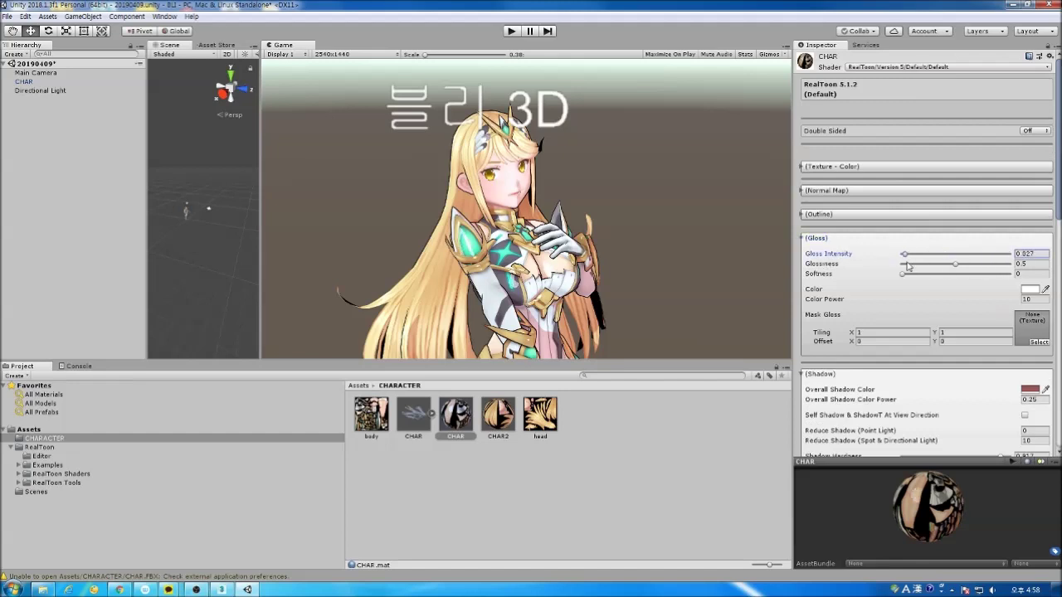
# Step: Set CHAR's Gloss Intensity to 0.379, Glossiness to 0.591, Softness to 0.368 and the gloss color to pale yellow
pyautogui.moveTo(955, 264); pyautogui.dragTo(931, 275)
pyautogui.moveTo(939, 265)
pyautogui.mouseDown()
pyautogui.moveTo(984, 266)
pyautogui.moveTo(944, 257)
pyautogui.mouseUp()
pyautogui.click(1030, 289)
pyautogui.click(557, 240)
pyautogui.click(526, 253)
pyautogui.click(590, 185)
pyautogui.moveTo(973, 266)
pyautogui.mouseDown()
pyautogui.moveTo(949, 266)
pyautogui.moveTo(970, 267)
pyautogui.mouseUp()
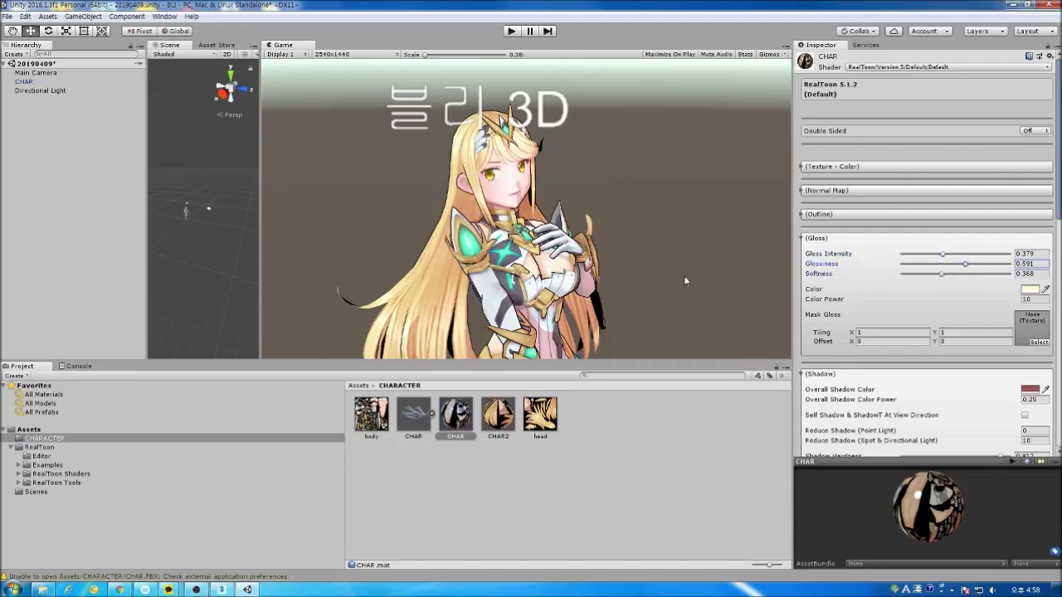
# Step: Change the CHAR material's outline color to a dark reddish brown
pyautogui.click(803, 218)
pyautogui.click(805, 217)
pyautogui.click(836, 219)
pyautogui.click(1029, 356)
pyautogui.moveTo(538, 291); pyautogui.dragTo(539, 281)
pyautogui.moveTo(564, 184); pyautogui.dragTo(406, 226)
pyautogui.moveTo(380, 320); pyautogui.dragTo(370, 329)
pyautogui.click(432, 227)
# Step: Set the CHAR2 material's outline color to dark reddish brown (102, 46, 46)
pyautogui.click(497, 414)
pyautogui.click(1030, 356)
pyautogui.click(373, 326)
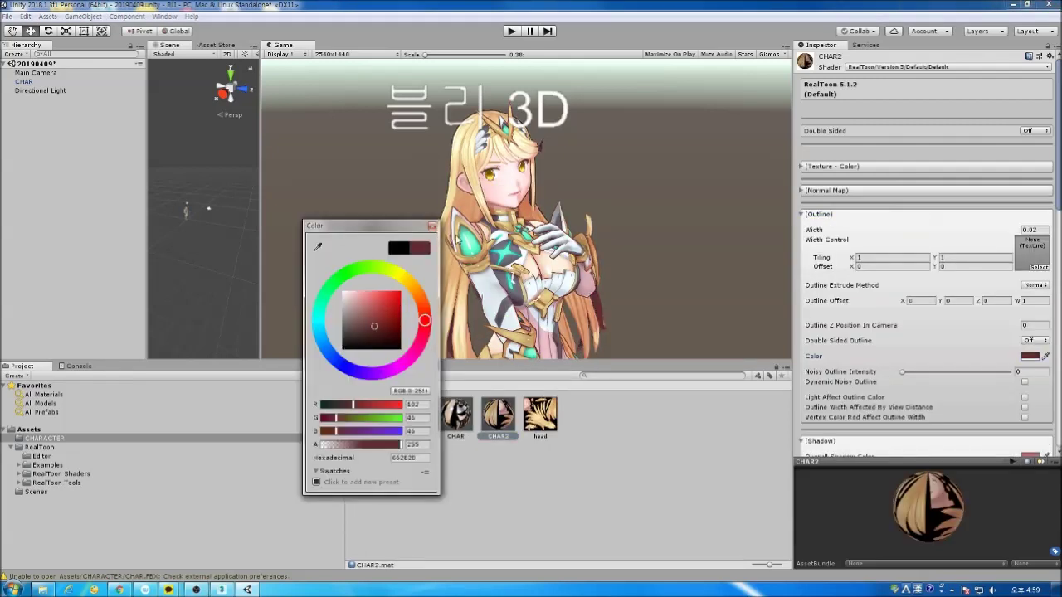
pyautogui.click(431, 226)
# Step: Set CHAR2's Noisy Outline Intensity to about 0.425 and raise the same setting on the CHAR material
pyautogui.moveTo(902, 372); pyautogui.dragTo(952, 373)
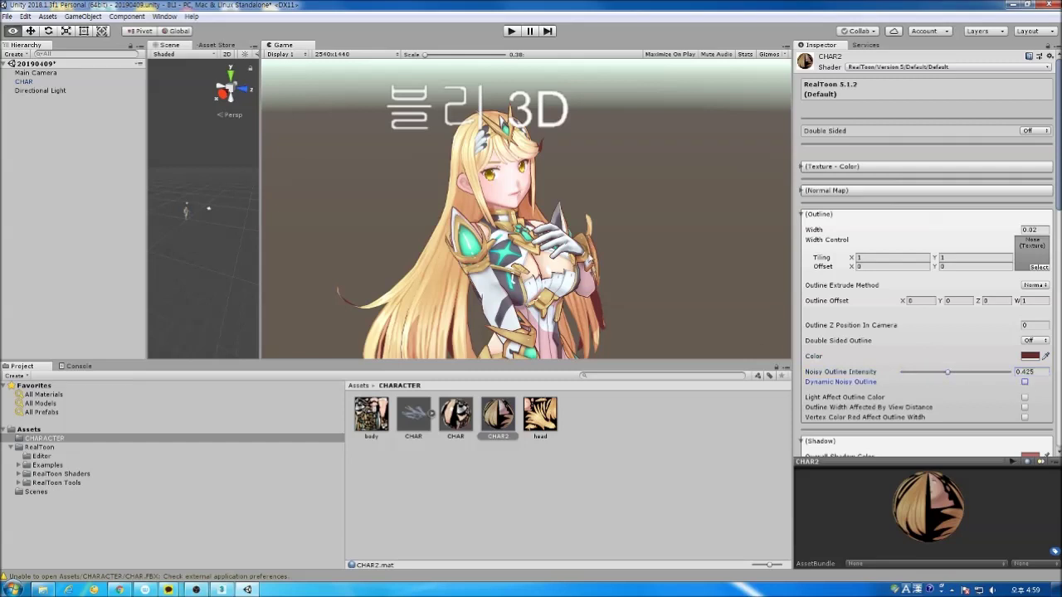
pyautogui.click(456, 415)
pyautogui.moveTo(915, 372); pyautogui.dragTo(938, 372)
# Step: Pull the Main Camera back to about Z 9.59 to frame the full body, and preview the scene in Play mode
pyautogui.click(50, 90)
pyautogui.click(57, 74)
pyautogui.moveTo(214, 205); pyautogui.dragTo(246, 211)
pyautogui.hotkey('ctrl', 'p')
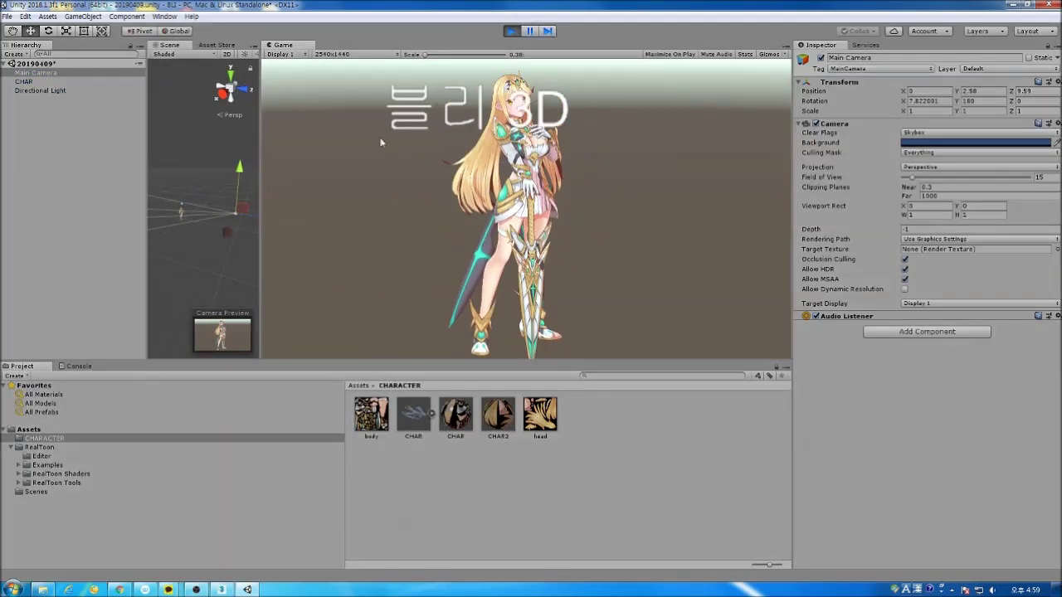
pyautogui.hotkey('ctrl', 'p')
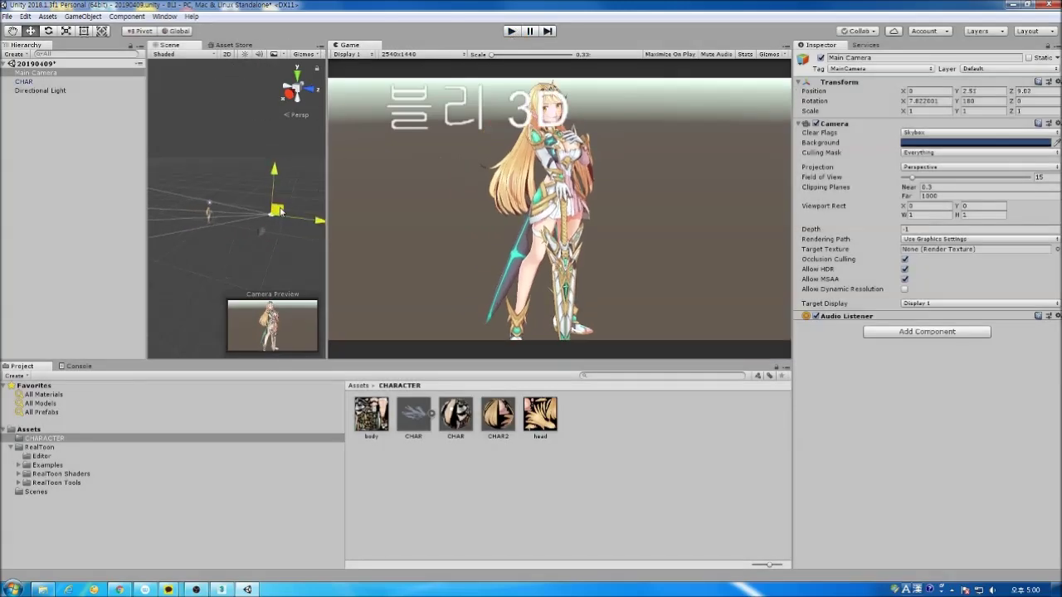
# Step: Adjust the Main Camera's position and resize the editor layout to enlarge the Game view
pyautogui.moveTo(289, 237); pyautogui.dragTo(282, 208)
pyautogui.press('w')
pyautogui.press('e')
pyautogui.press('w')
pyautogui.moveTo(413, 360); pyautogui.dragTo(436, 523)
pyautogui.moveTo(328, 321); pyautogui.dragTo(220, 316)
pyautogui.moveTo(793, 113); pyautogui.dragTo(873, 113)
pyautogui.moveTo(400, 55)
pyautogui.mouseDown()
pyautogui.moveTo(439, 56)
pyautogui.moveTo(398, 56)
pyautogui.mouseUp()
# Step: Move and angle the Main Camera to about X 0.53, Y 2.76, Z 4.25 for an angled view of the character's upper body
pyautogui.scroll(7, 531, 114)
pyautogui.scroll(-4, 533, 119)
pyautogui.moveTo(235, 224); pyautogui.dragTo(387, 225)
pyautogui.moveTo(307, 241); pyautogui.dragTo(199, 252)
pyautogui.moveTo(235, 242); pyautogui.dragTo(245, 248)
pyautogui.moveTo(246, 235); pyautogui.dragTo(102, 202)
pyautogui.scroll(10, 245, 231)
pyautogui.scroll(-6, 246, 231)
pyautogui.scroll(1, 249, 240)
# Step: Enable the Rim Light feature on the CHAR material, with the Inspector widened and the Game view enlarged to 0.45 scale
pyautogui.click(469, 470)
pyautogui.moveTo(873, 284); pyautogui.dragTo(751, 284)
pyautogui.scroll(4, 240, 236)
pyautogui.keyDown('alt'); pyautogui.moveTo(249, 240); pyautogui.dragTo(208, 232); pyautogui.keyUp('alt')
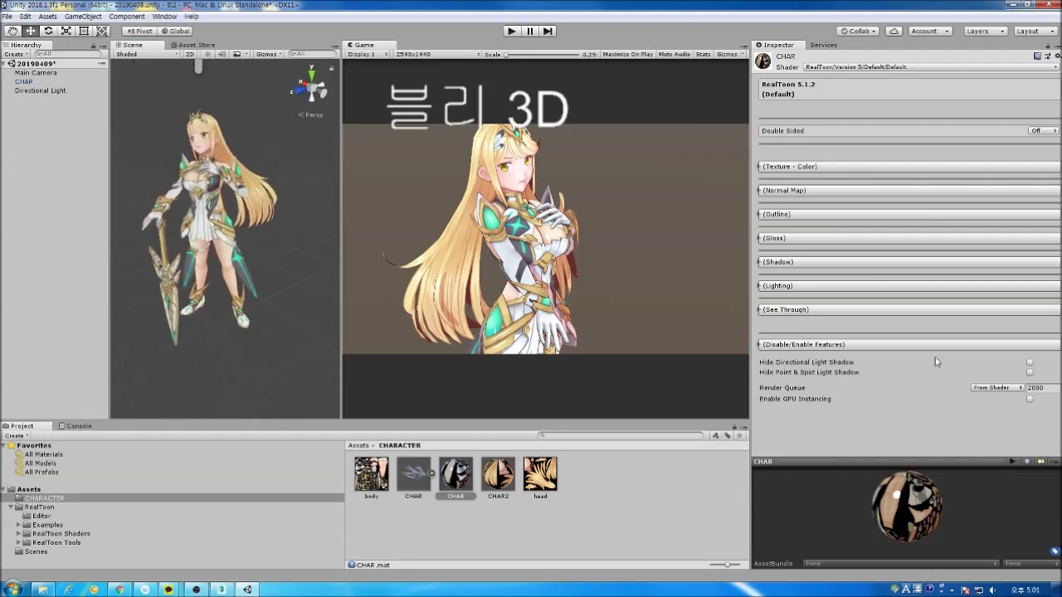
pyautogui.click(795, 344)
pyautogui.scroll(-4, 830, 332)
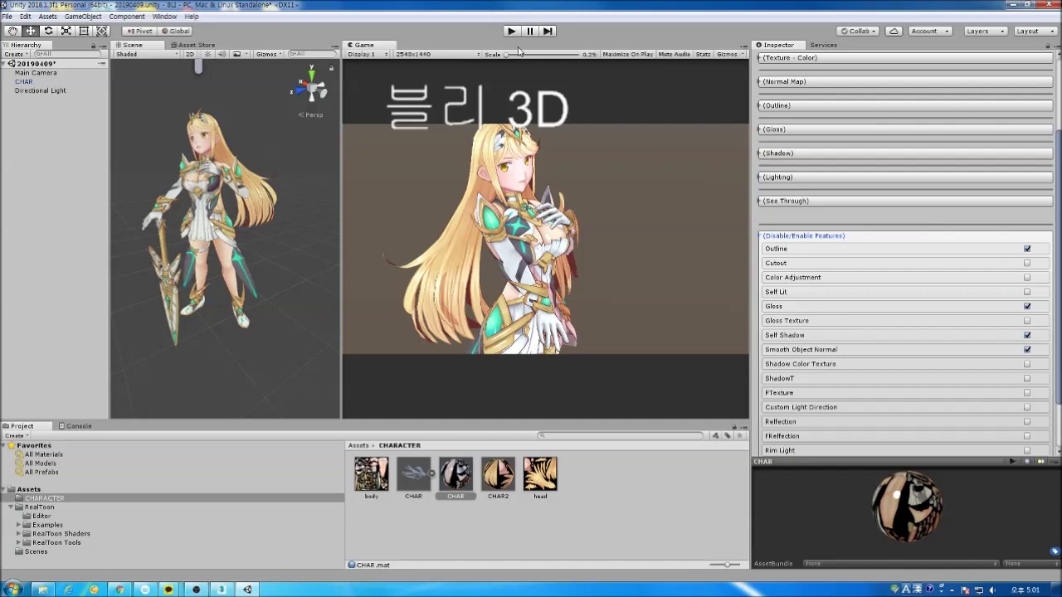
pyautogui.moveTo(506, 54); pyautogui.dragTo(517, 54)
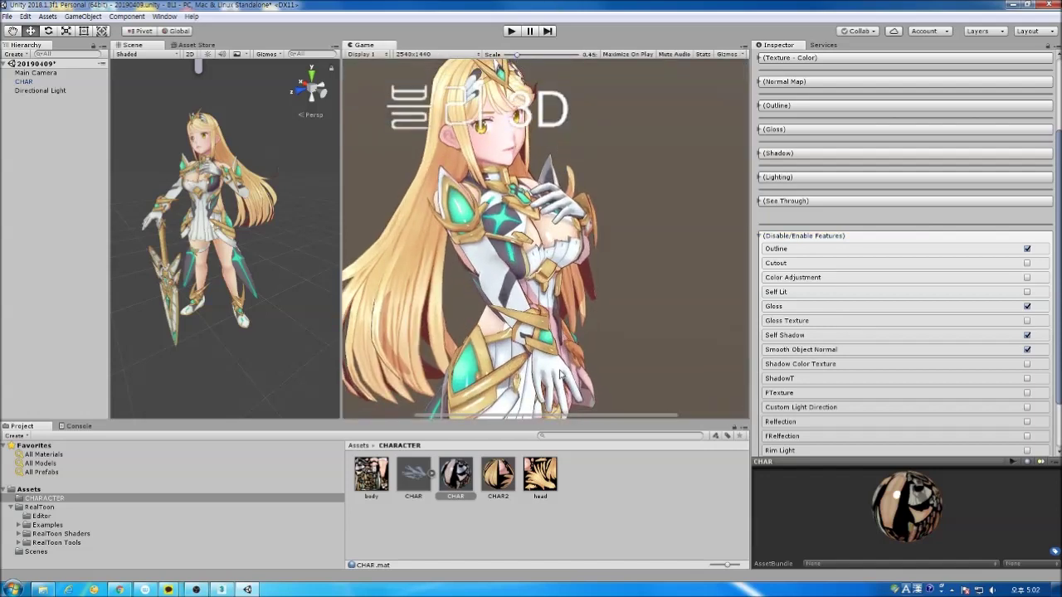
pyautogui.keyDown('alt'); pyautogui.moveTo(187, 382); pyautogui.dragTo(226, 232); pyautogui.keyUp('alt')
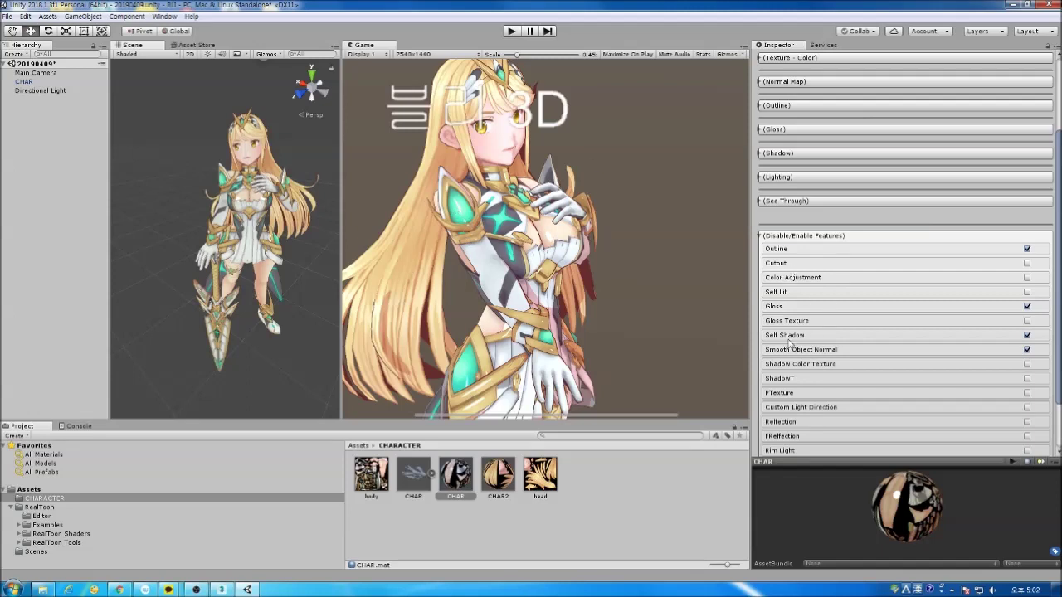
pyautogui.click(1027, 450)
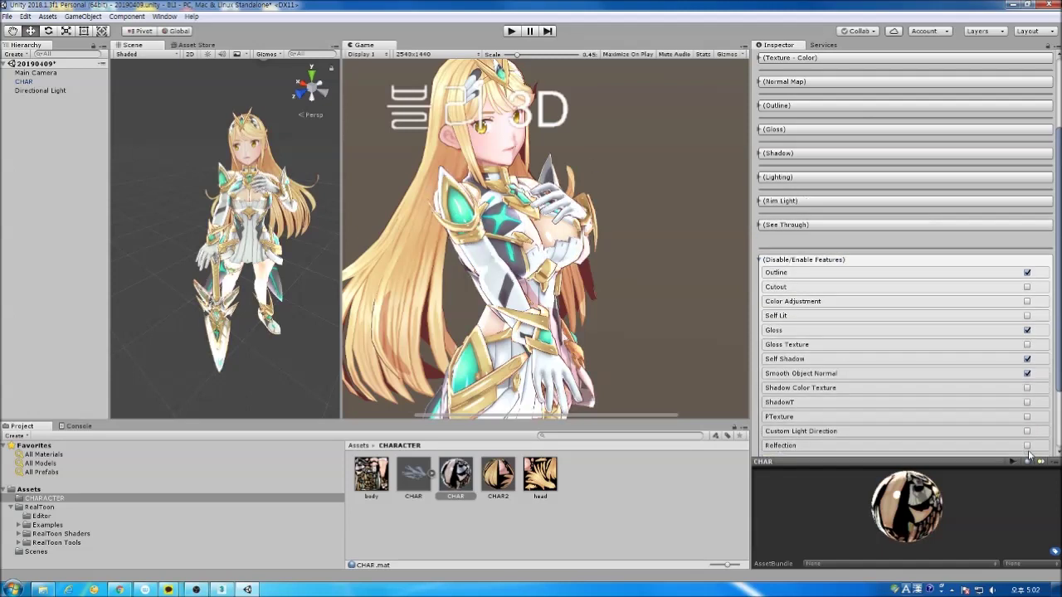
# Step: Set the CHAR material's rim light Unfill to 2.34 and its color to saturated orange
pyautogui.click(760, 201)
pyautogui.click(1033, 216)
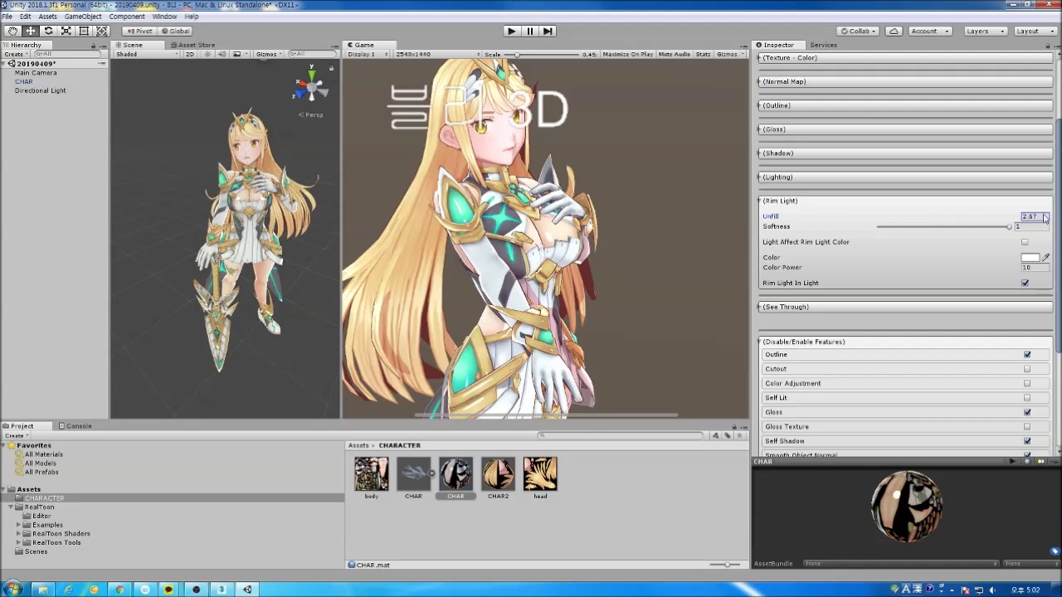
pyautogui.click(1029, 258)
pyautogui.click(400, 292)
pyautogui.moveTo(395, 277); pyautogui.dragTo(417, 300)
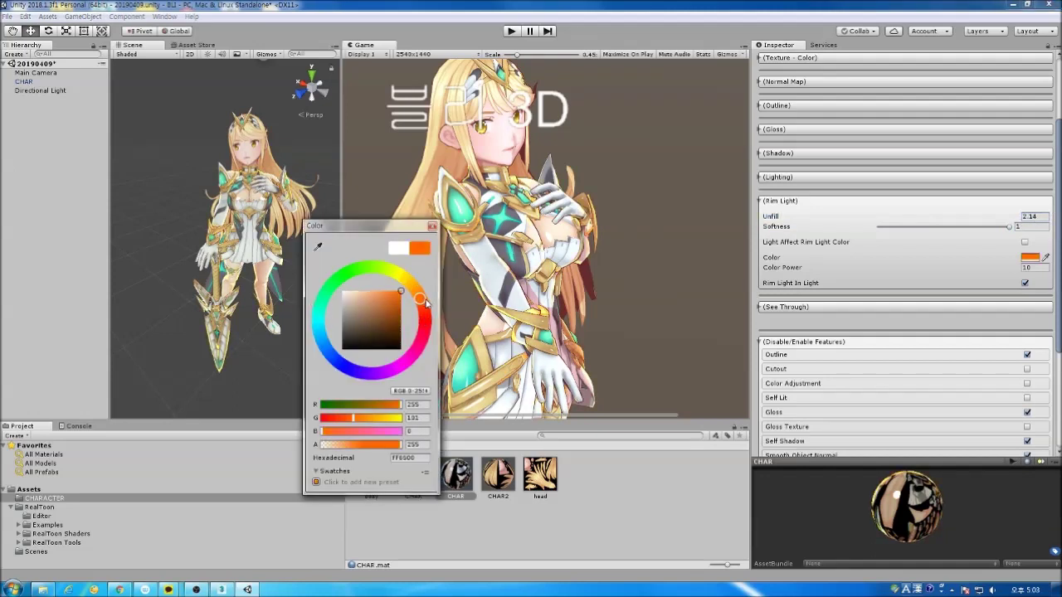
pyautogui.click(437, 222)
pyautogui.moveTo(1028, 219)
pyautogui.mouseDown()
pyautogui.moveTo(964, 230)
pyautogui.moveTo(1012, 228)
pyautogui.mouseUp()
pyautogui.scroll(-3, 944, 424)
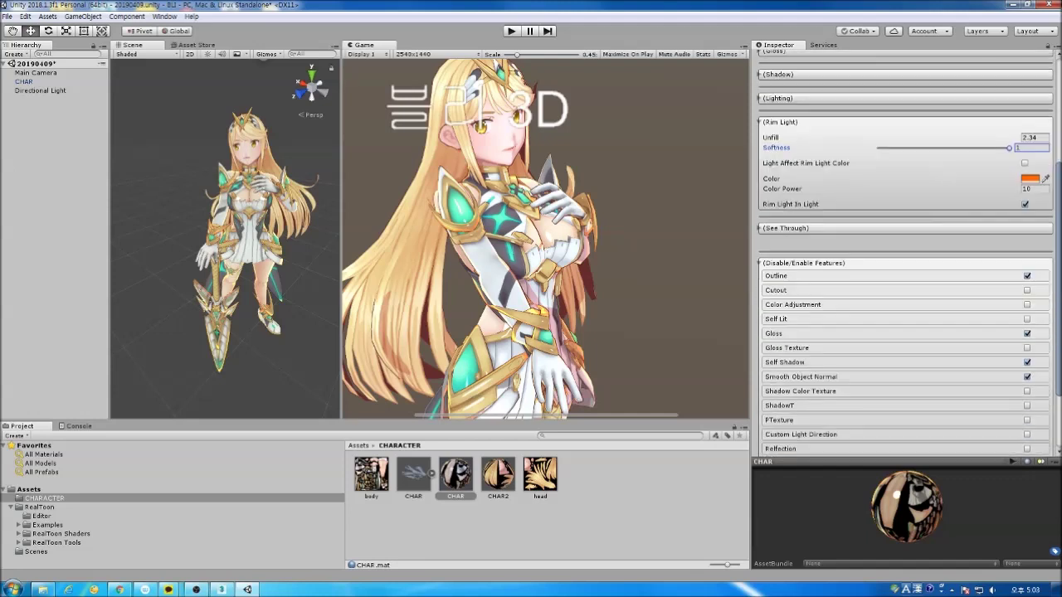
# Step: Soften the CHAR material's rim light color to a lighter orange
pyautogui.click(1030, 179)
pyautogui.moveTo(378, 293); pyautogui.dragTo(386, 291)
pyautogui.click(436, 222)
pyautogui.scroll(-2, 809, 315)
pyautogui.scroll(6, 787, 233)
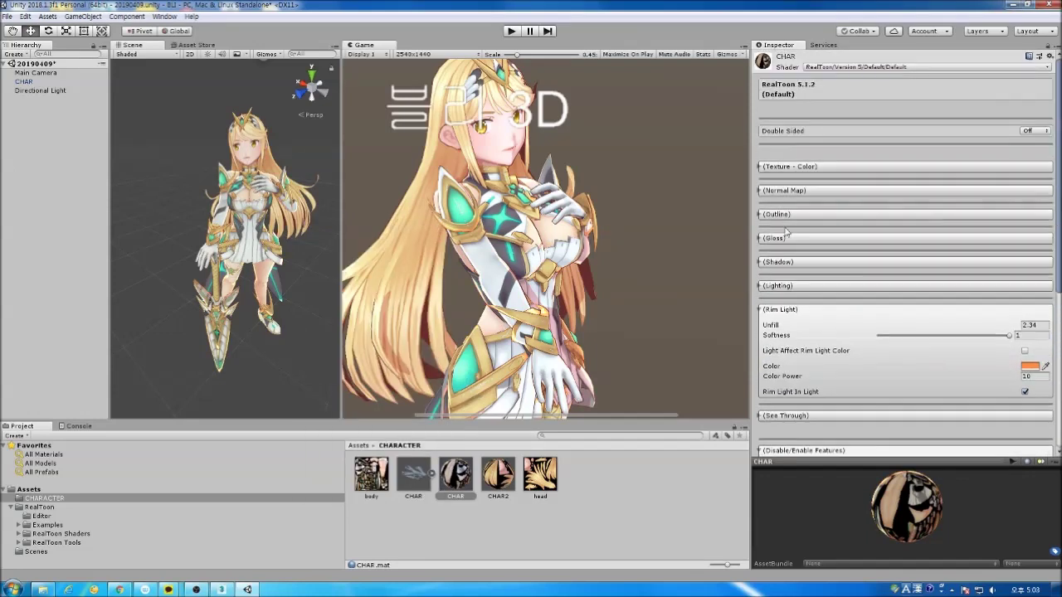
# Step: Enable GI Flat Shade and Light Affect Shadow in CHAR's lighting settings, with a GI Shade Threshold of 0.591
pyautogui.click(765, 310)
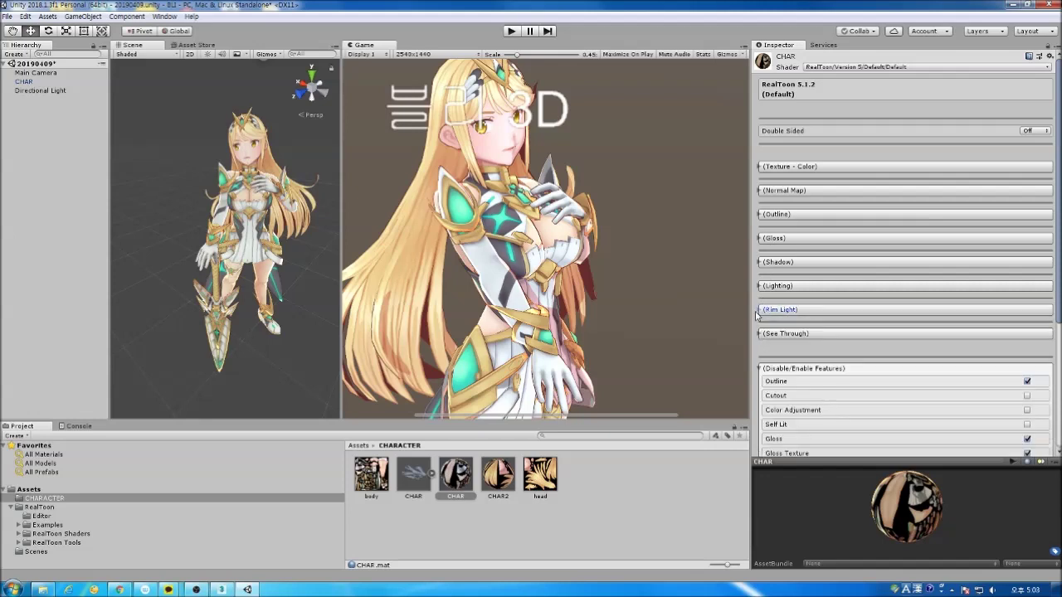
pyautogui.click(765, 285)
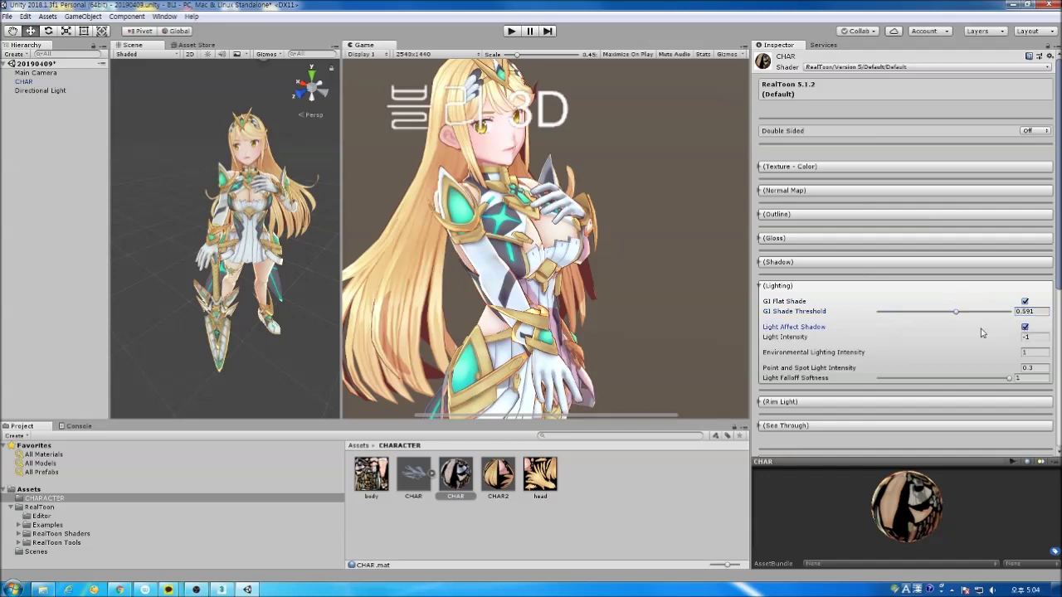
pyautogui.scroll(-2, 434, 209)
pyautogui.scroll(2, 410, 178)
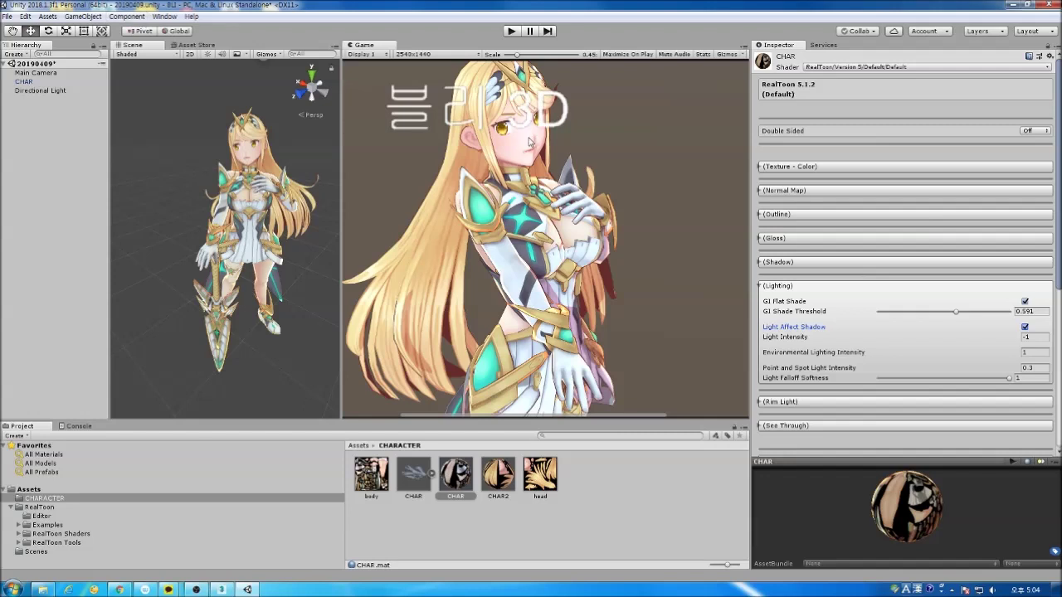
# Step: Add a new script component named POST to the Main Camera
pyautogui.click(35, 72)
pyautogui.click(906, 331)
pyautogui.scroll(-3, 918, 453)
pyautogui.scroll(3, 918, 454)
pyautogui.write('POST')
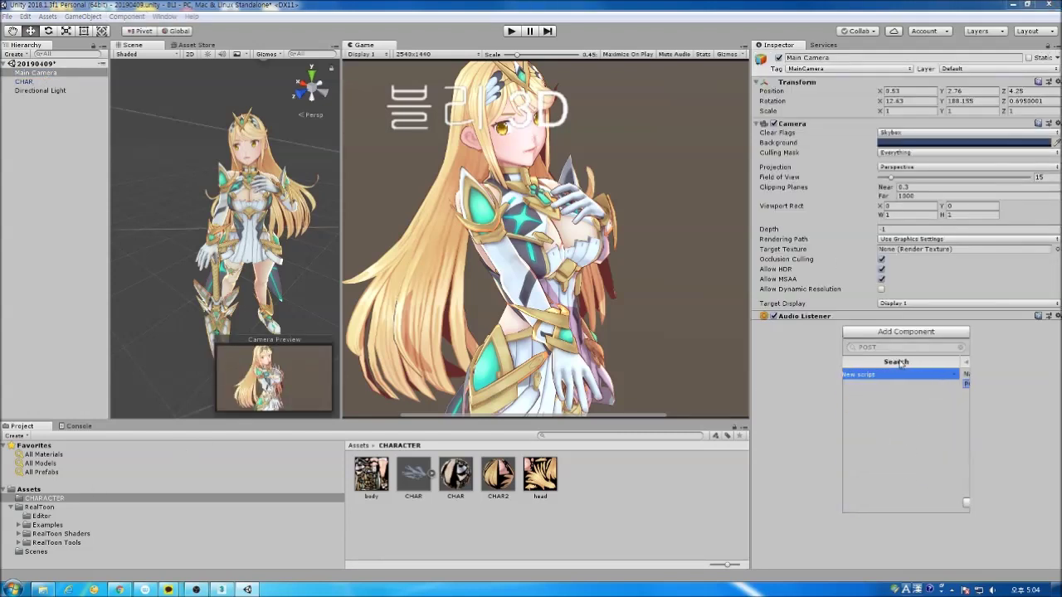
pyautogui.press('Return')
pyautogui.press('Return')
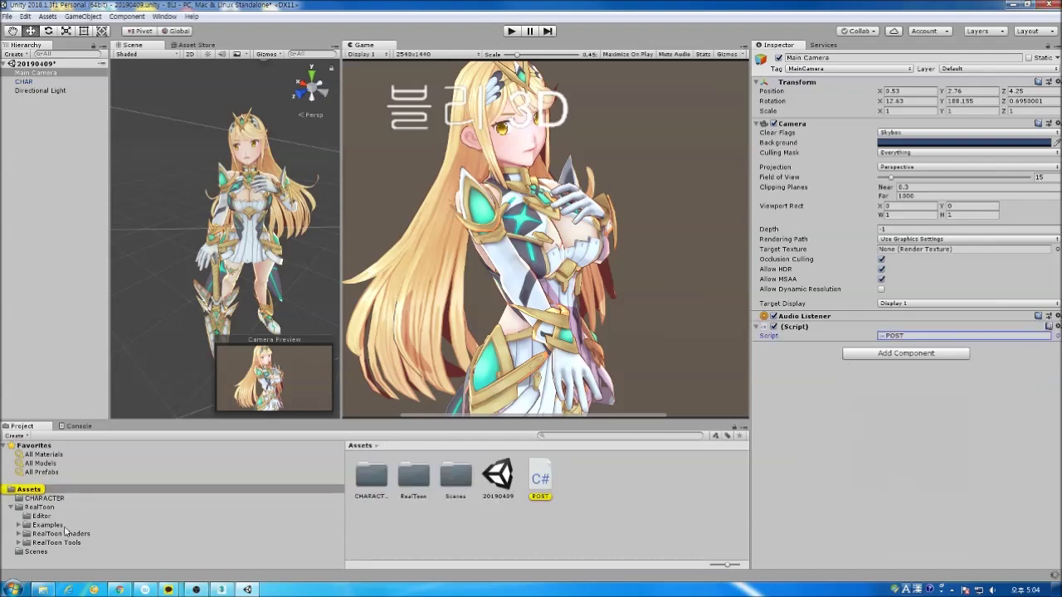
# Step: Save the scene in the Assets folder under the new name 20190409_01
pyautogui.click(7, 16)
pyautogui.click(55, 75)
pyautogui.click(347, 152)
pyautogui.click(320, 282)
pyautogui.write('_')
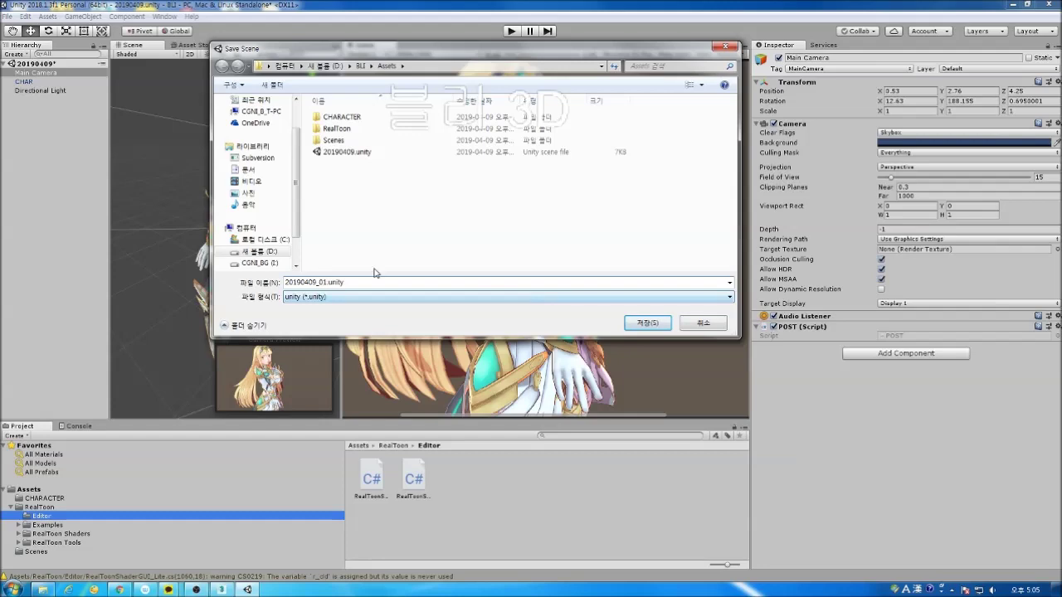
pyautogui.write('01')
pyautogui.click(632, 322)
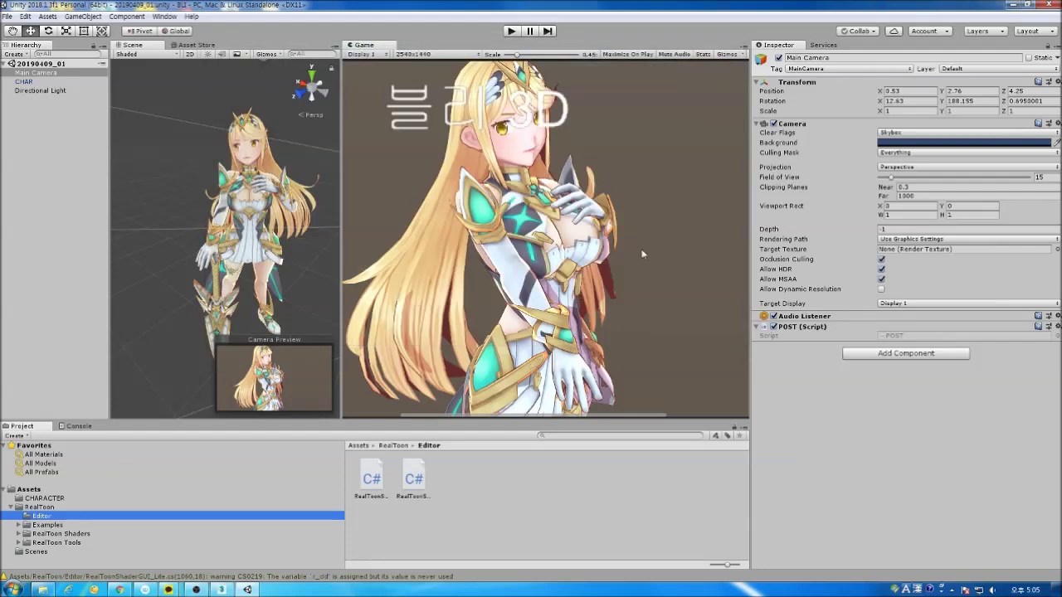